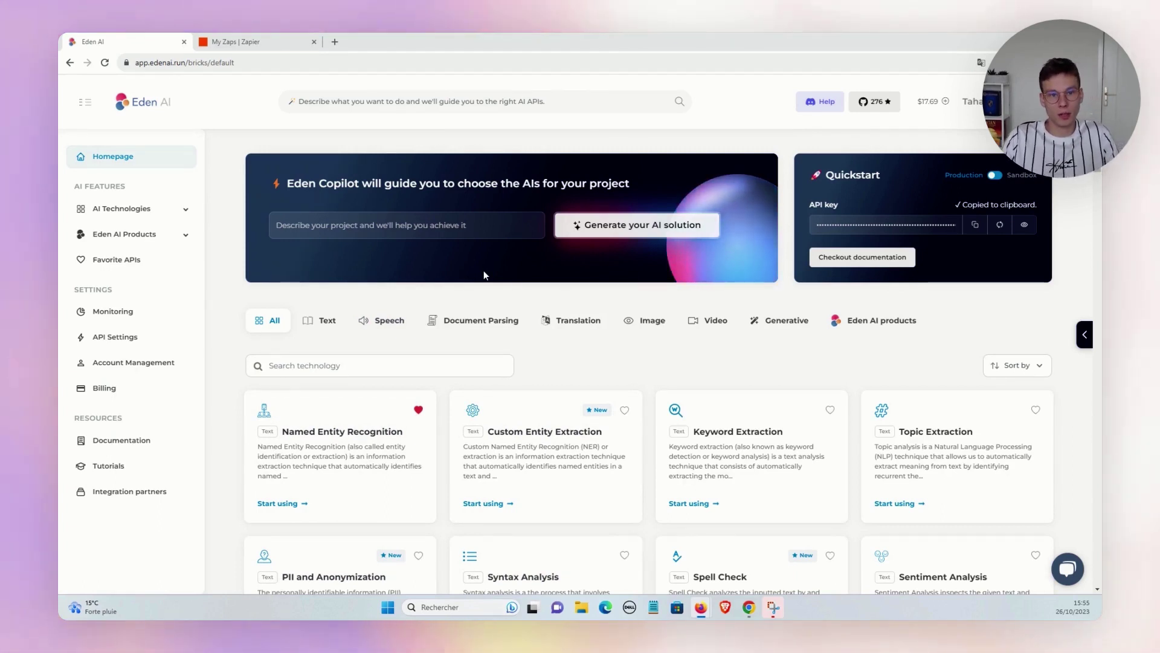
# Filter the Eden AI technology catalogue to the Text category.
pyautogui.click(325, 322)
# Browse the Speech, Document Parsing, Translation, Image, Video and Generative categories in Eden AI.
pyautogui.scroll(-10, 423, 302)
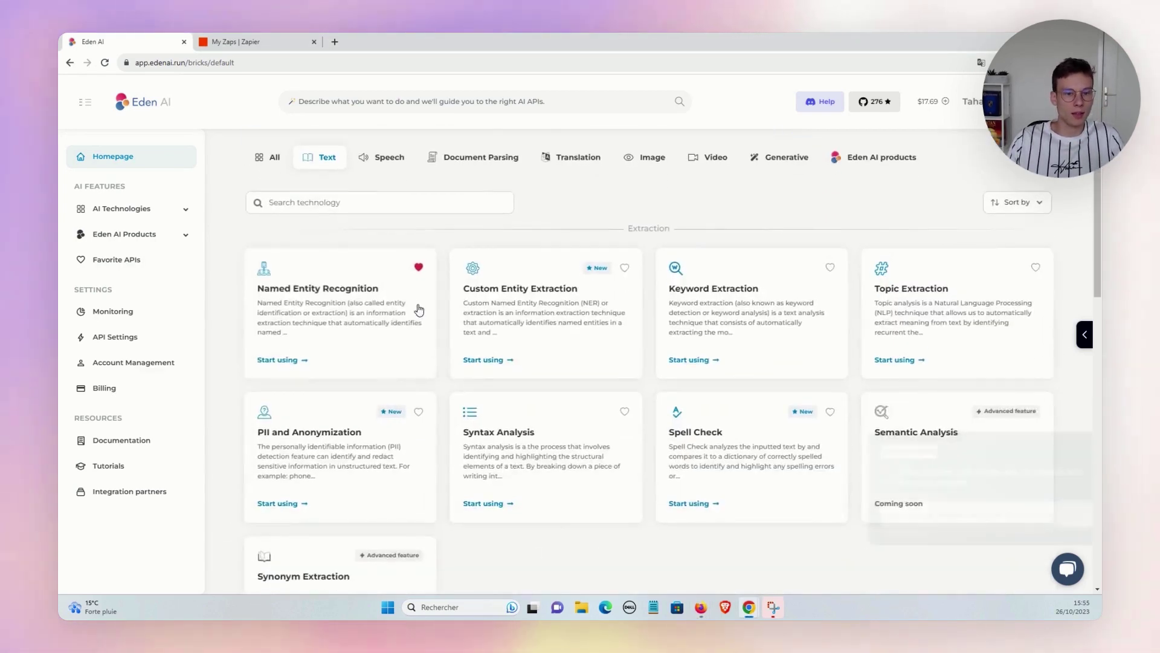
pyautogui.scroll(5, 440, 357)
pyautogui.click(1072, 444)
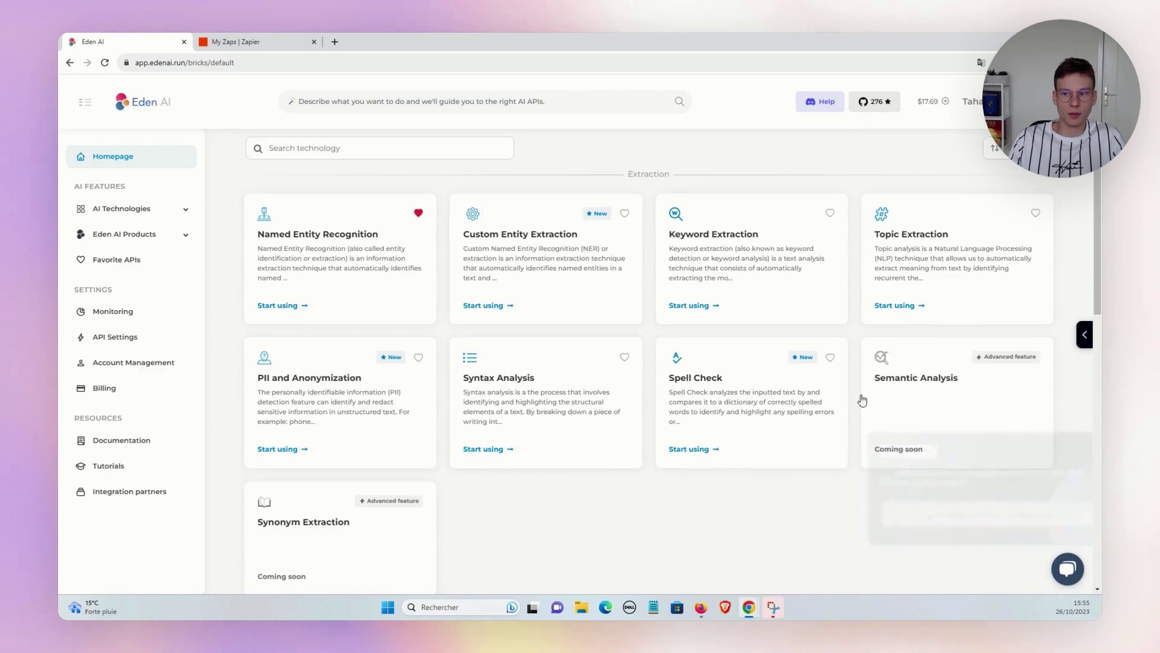
pyautogui.scroll(3, 368, 217)
pyautogui.click(379, 211)
pyautogui.click(463, 213)
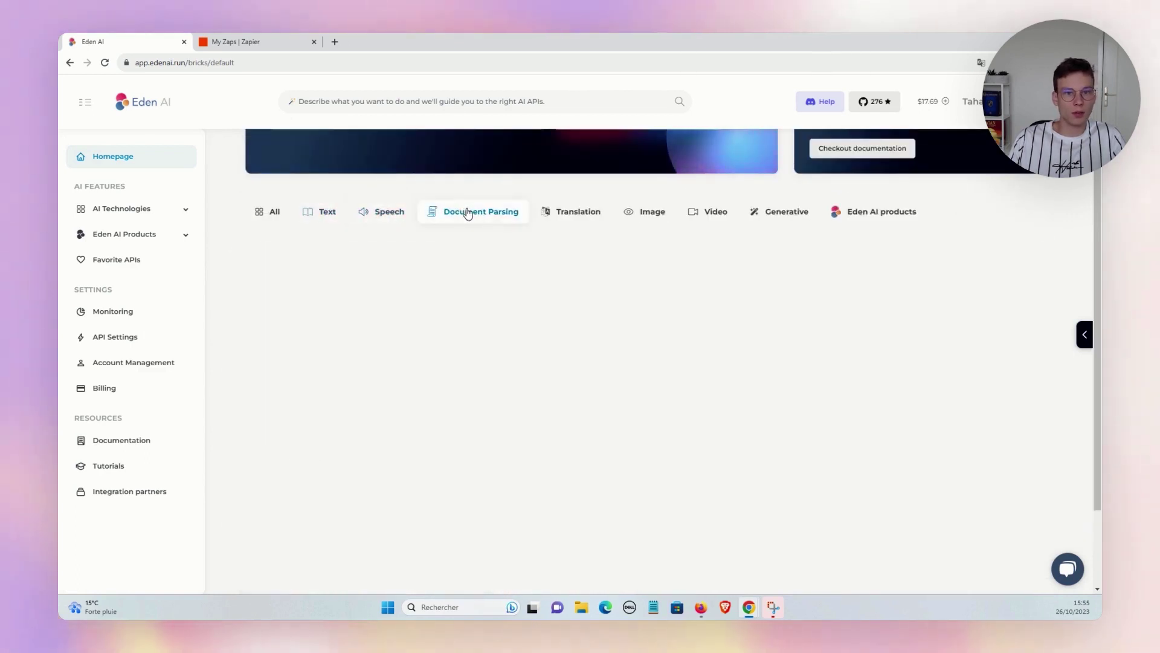
pyautogui.click(588, 214)
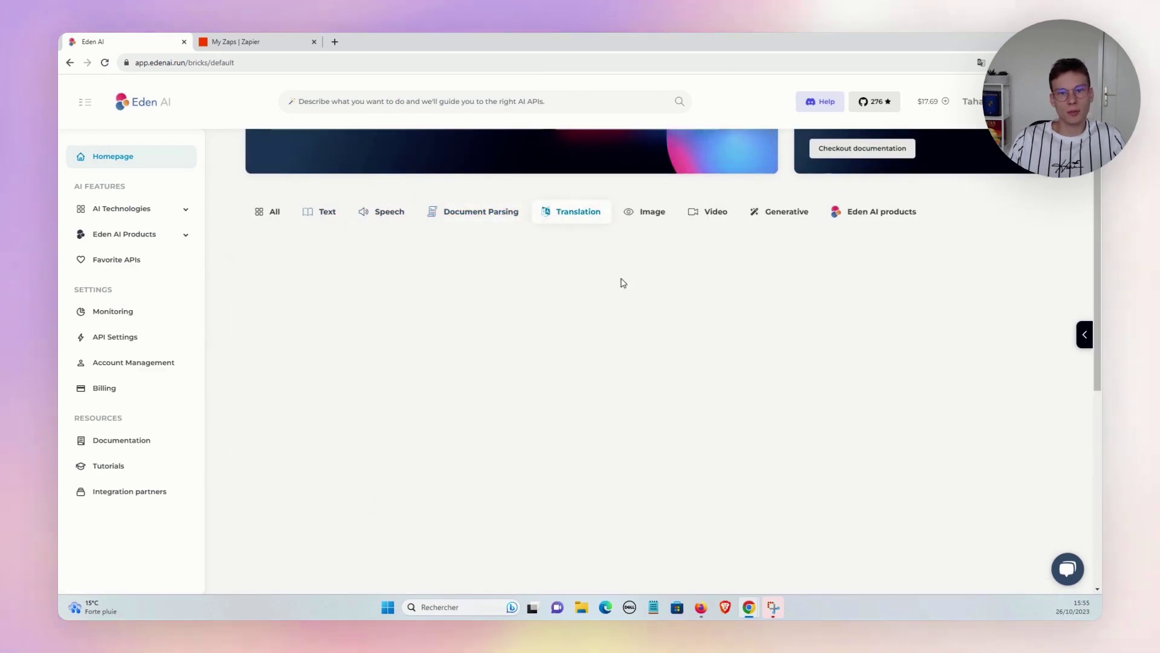
pyautogui.scroll(-1, 525, 305)
pyautogui.scroll(1, 662, 205)
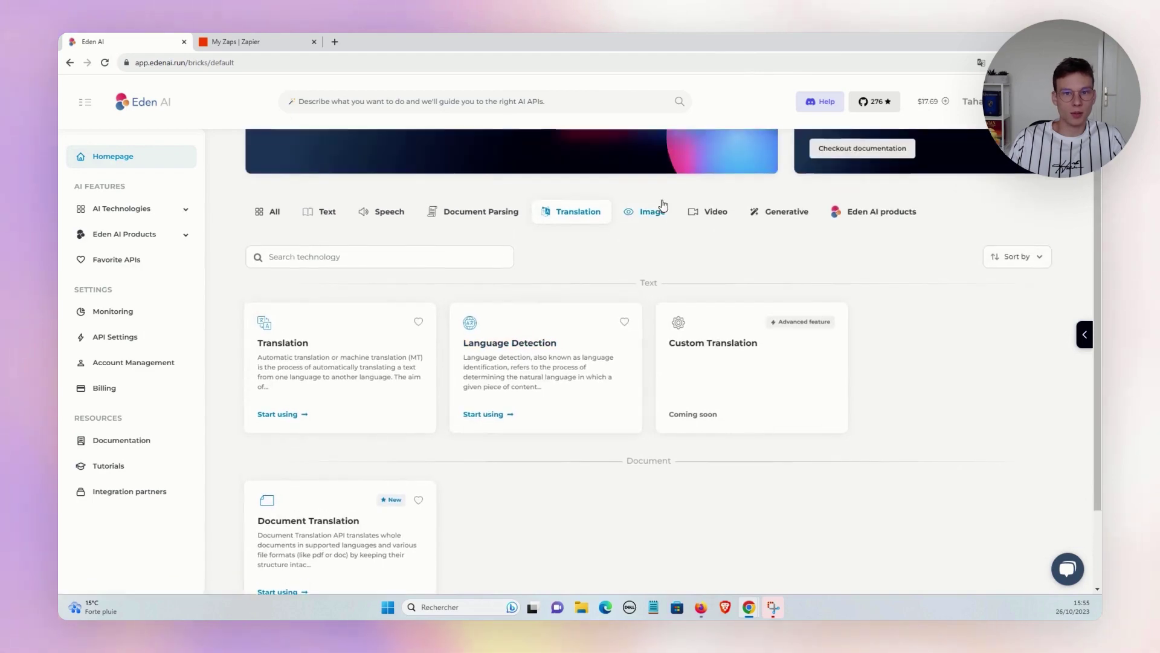
pyautogui.click(653, 211)
pyautogui.click(713, 214)
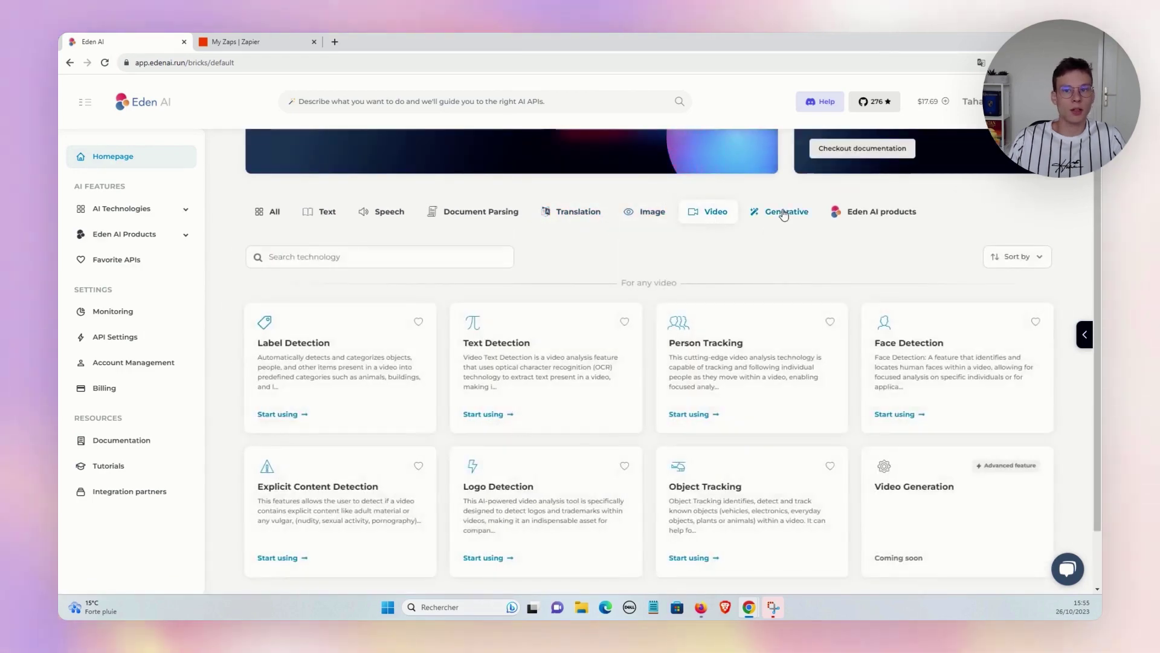
pyautogui.click(784, 213)
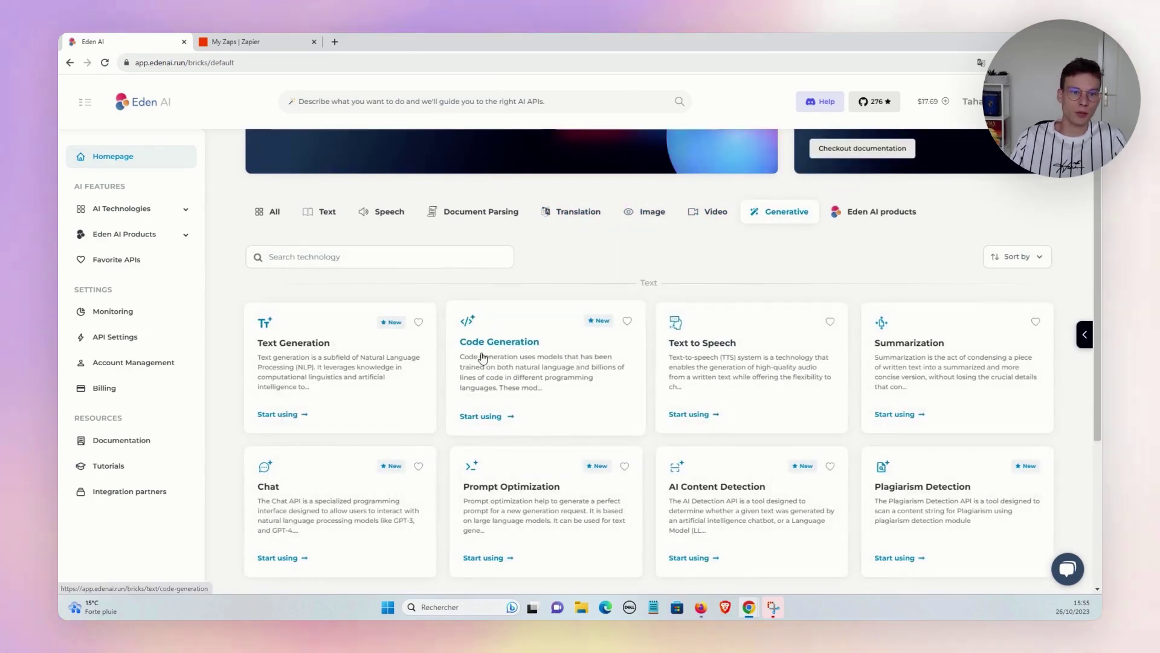
# Return to the Text category and open the Sentiment Analysis API page.
pyautogui.click(327, 212)
pyautogui.scroll(-3, 448, 266)
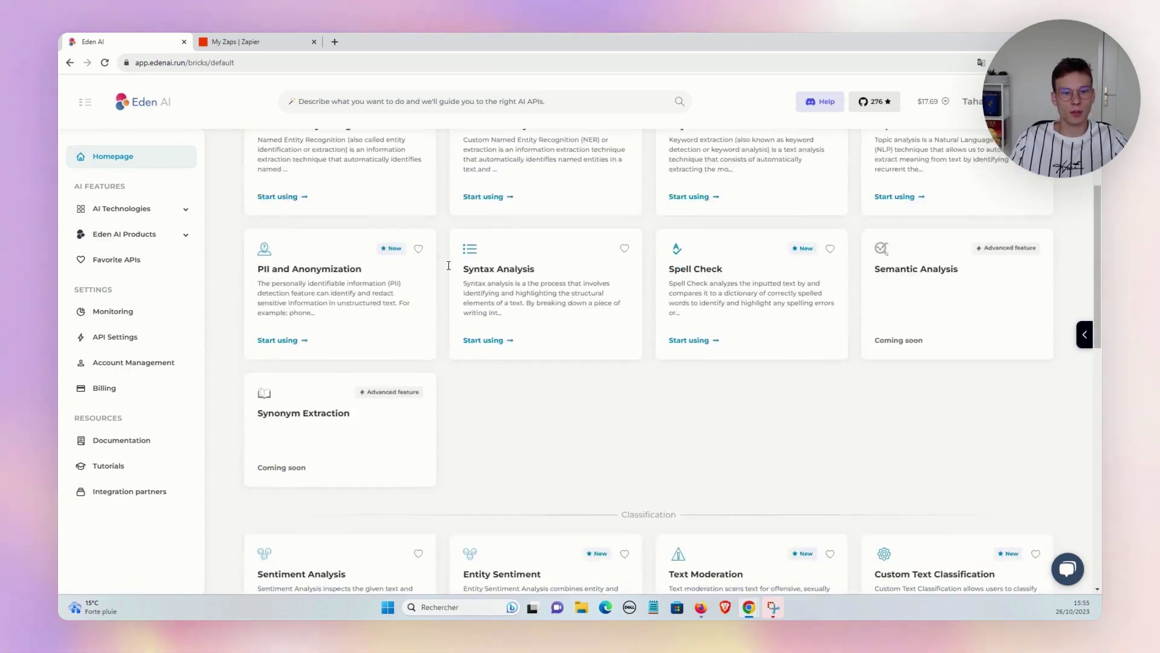
pyautogui.scroll(-6, 448, 266)
pyautogui.click(319, 298)
# Close the related-features popup and switch to the My Zaps page in Zapier.
pyautogui.scroll(3, 604, 338)
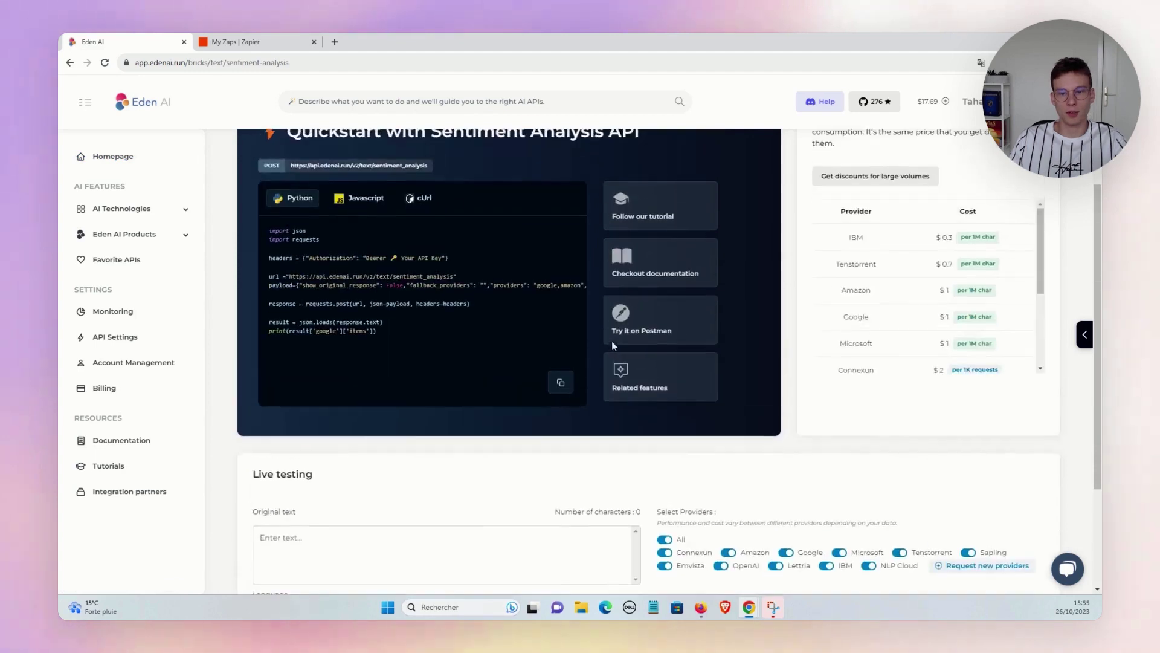
pyautogui.scroll(-2, 611, 375)
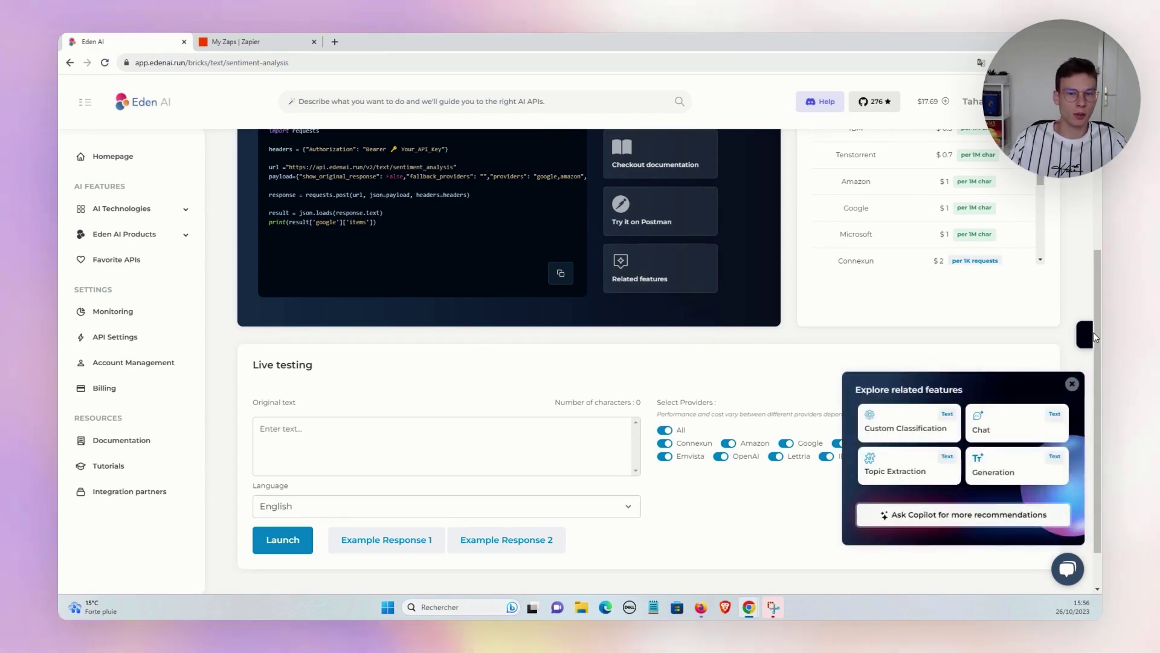
pyautogui.click(1072, 384)
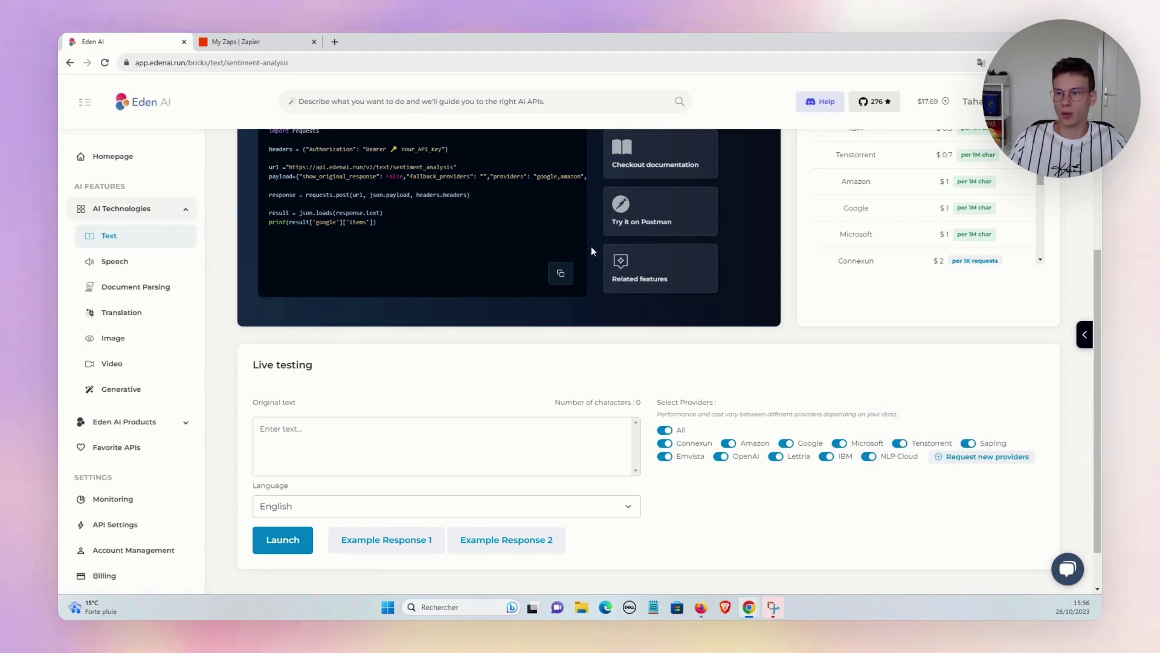
pyautogui.click(237, 36)
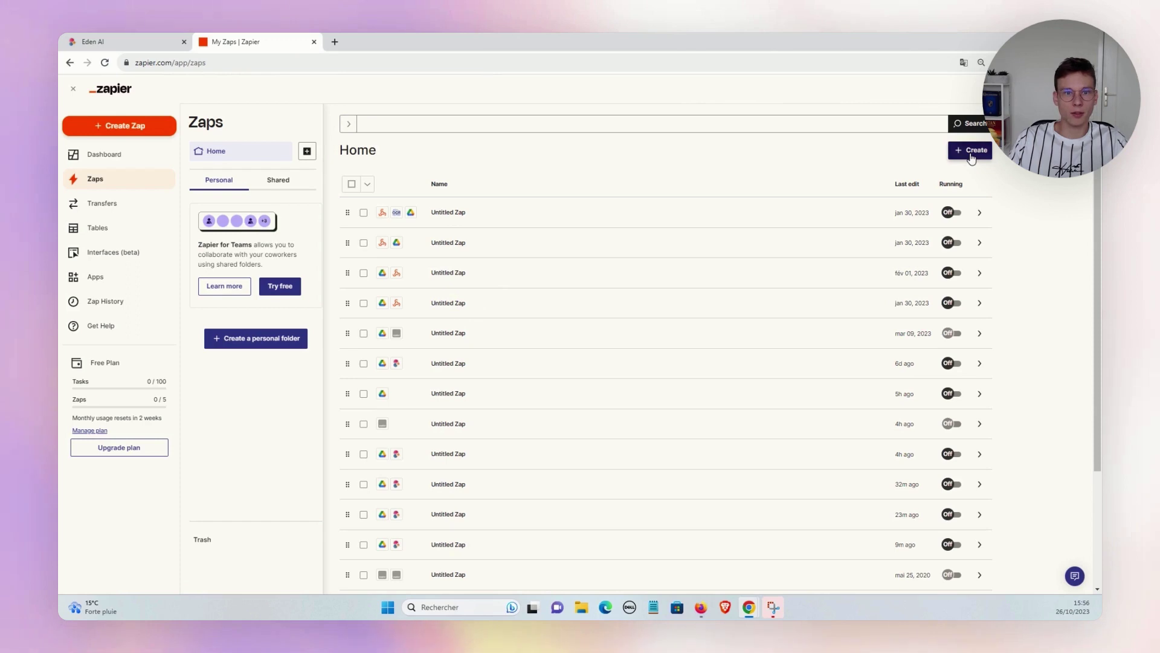
# Create a new Zap with a Google Drive New File in Folder trigger.
pyautogui.click(932, 177)
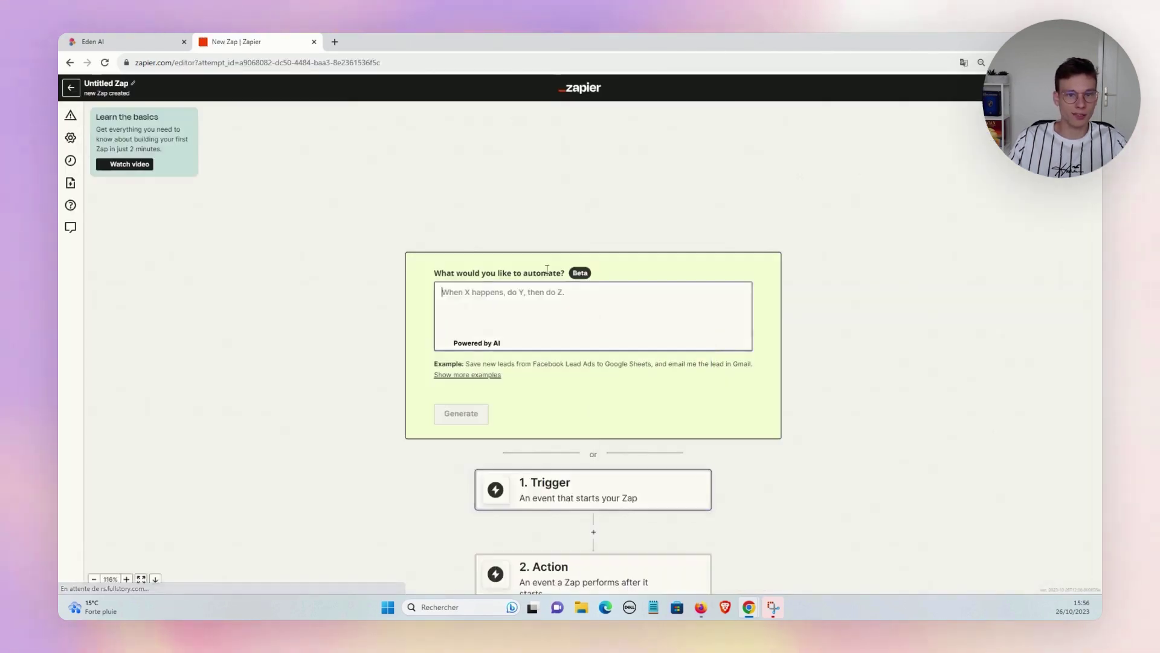
pyautogui.click(574, 393)
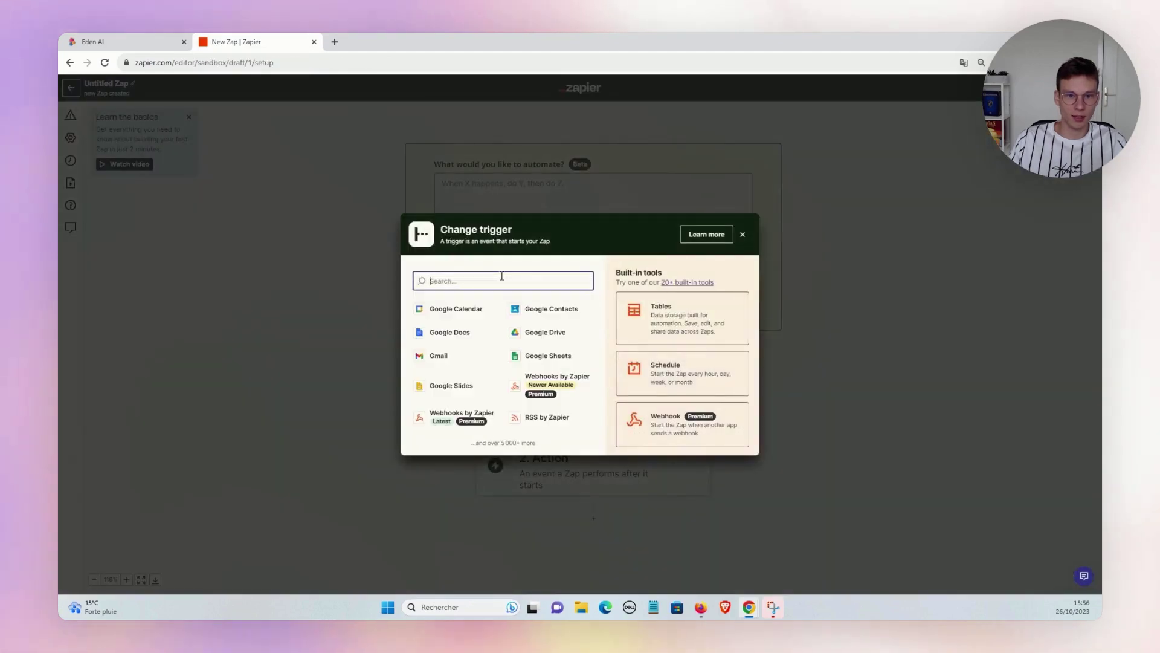
pyautogui.click(531, 332)
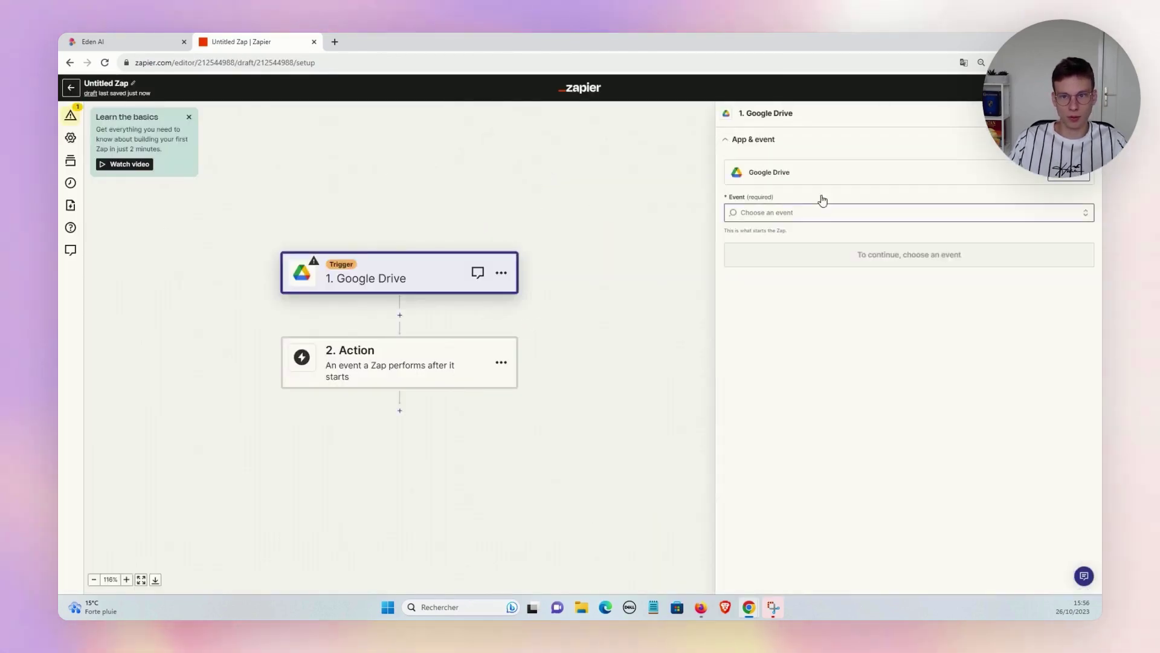
pyautogui.click(818, 212)
pyautogui.click(769, 265)
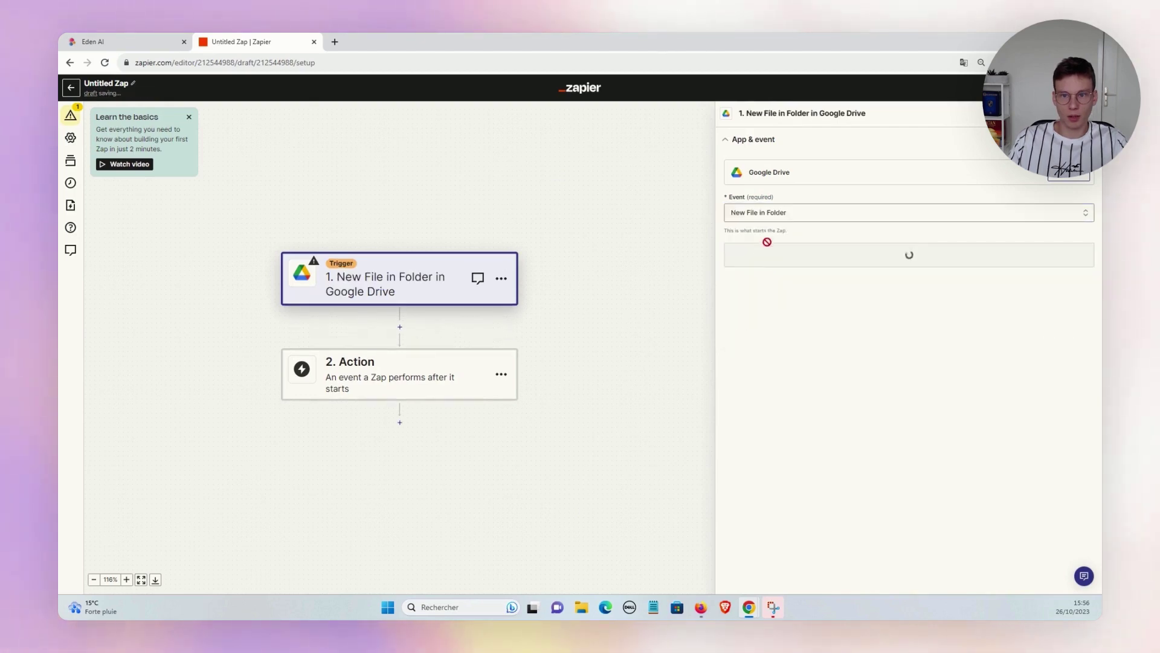
pyautogui.click(772, 261)
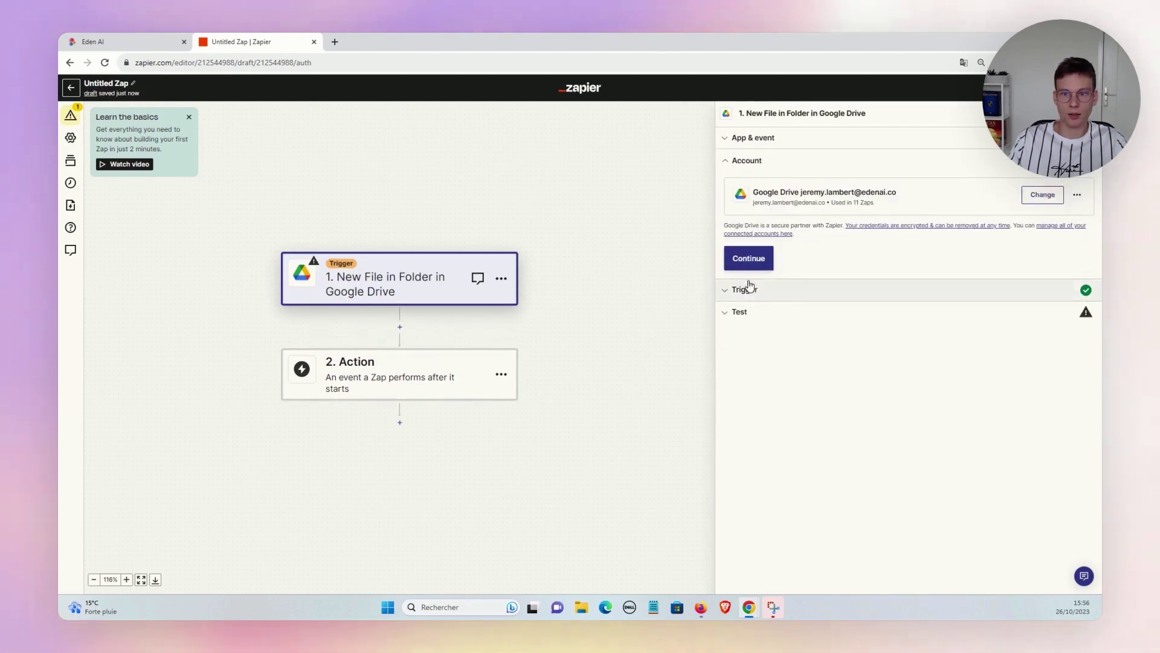
# Watch the test-zapier folder in My Google Drive and test the trigger successfully.
pyautogui.click(748, 260)
pyautogui.click(748, 235)
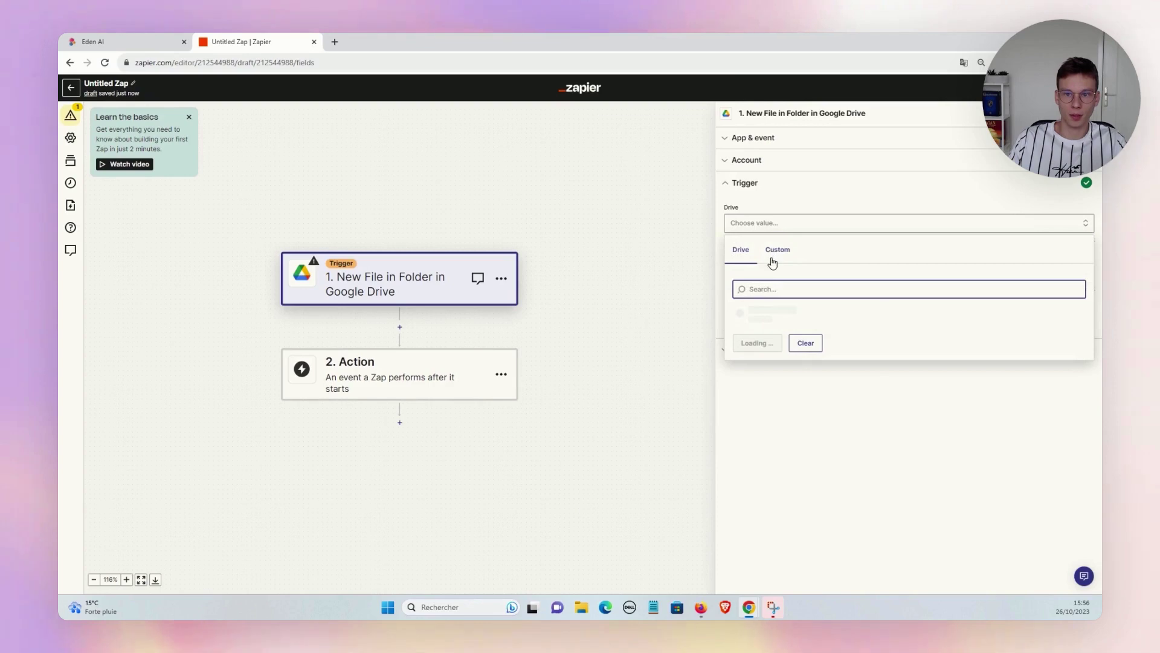
pyautogui.click(771, 307)
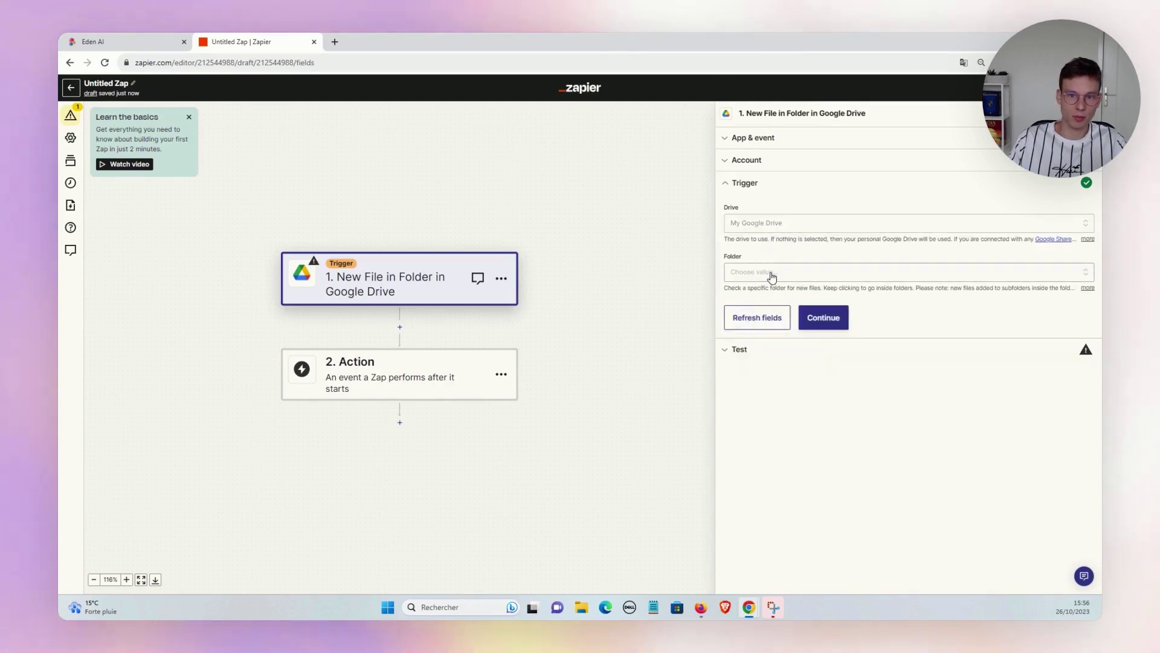
pyautogui.click(772, 273)
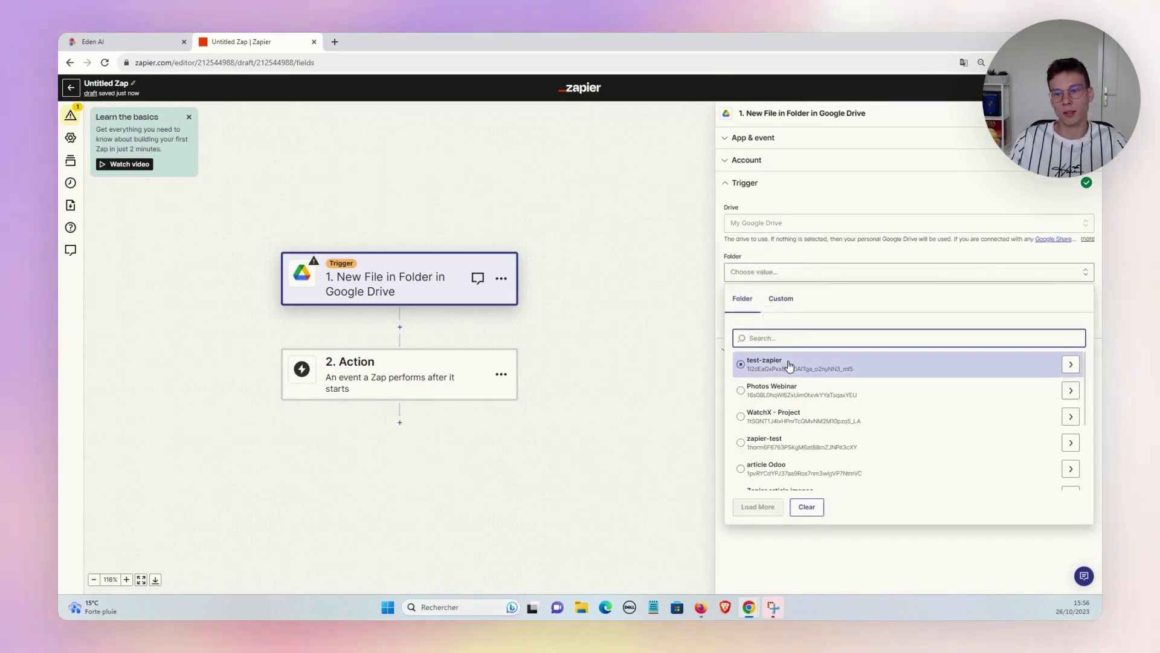
pyautogui.click(788, 364)
pyautogui.click(832, 317)
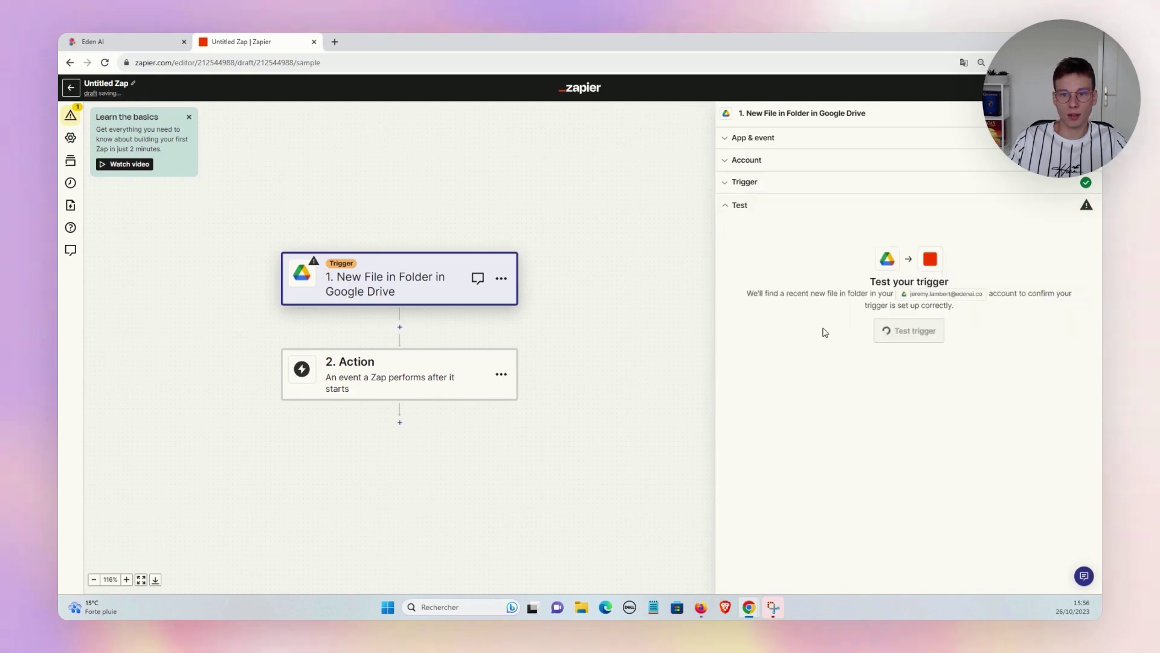
pyautogui.click(895, 323)
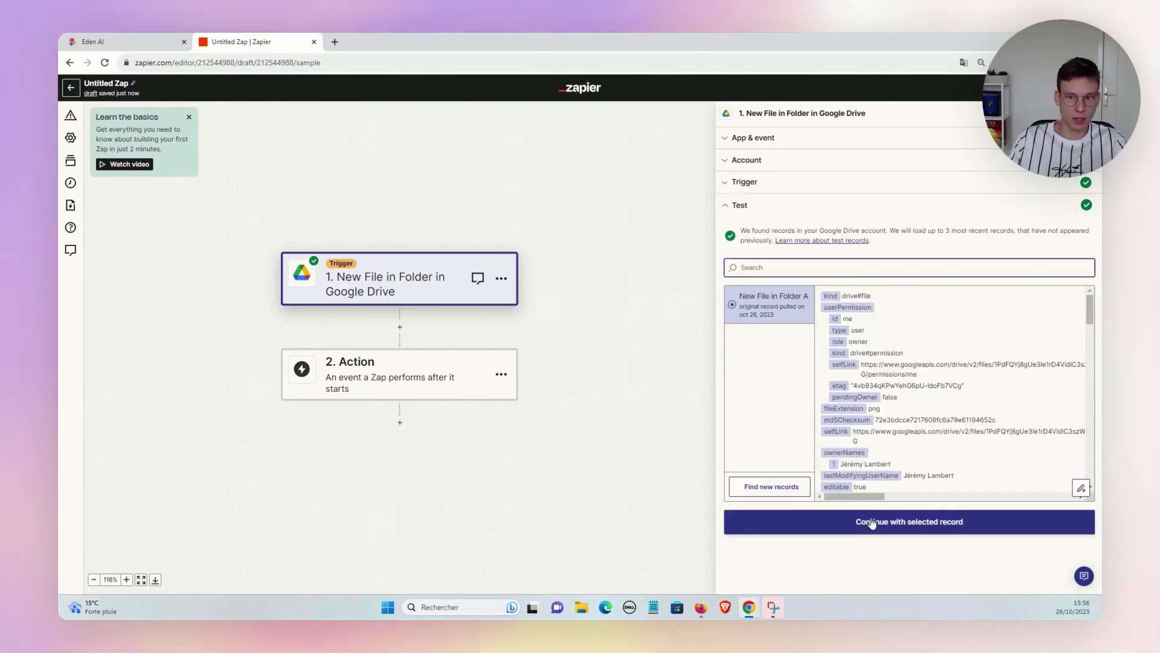
pyautogui.click(870, 515)
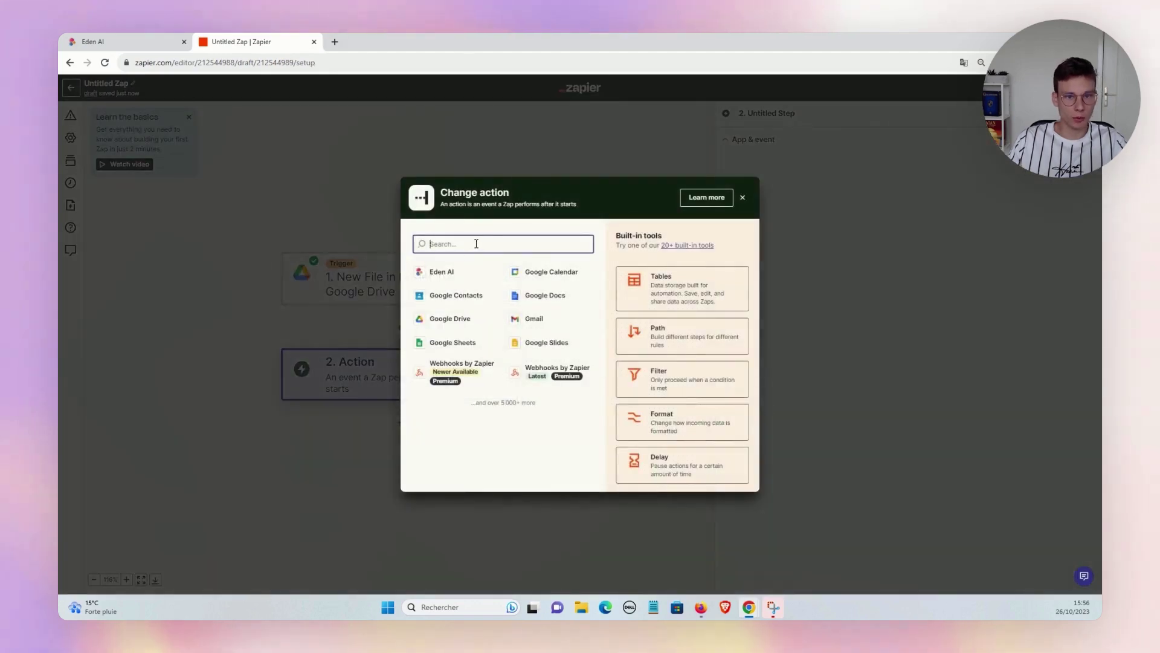
# Choose Eden AI as the action app and browse its list of events.
pyautogui.write('eden ai')
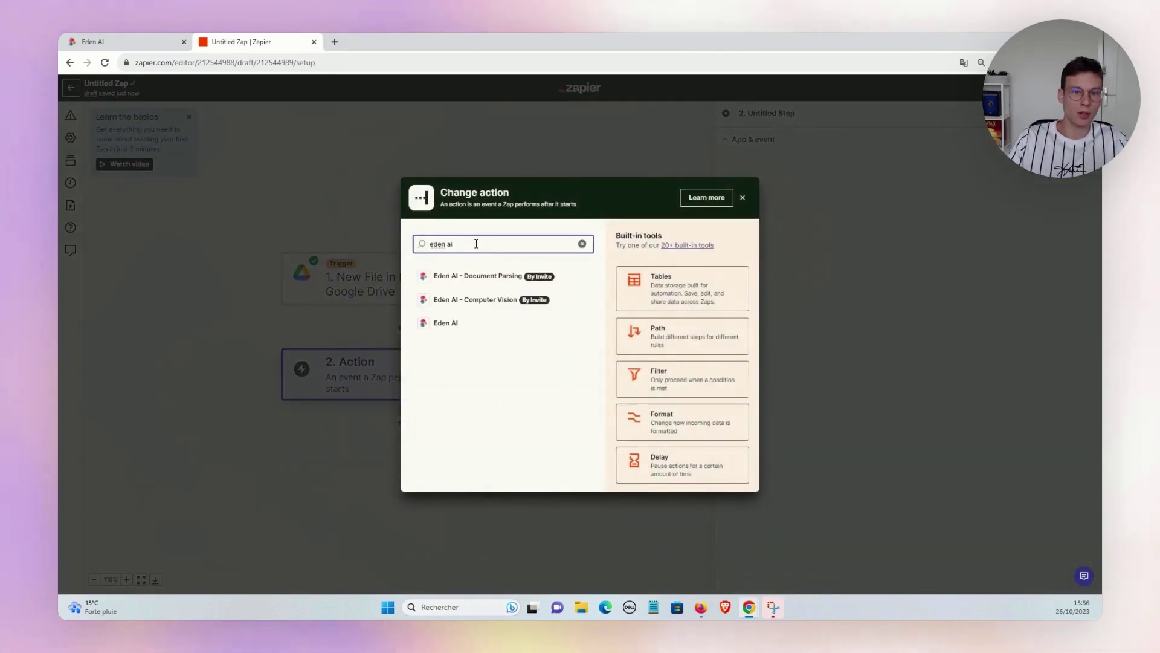
pyautogui.click(451, 328)
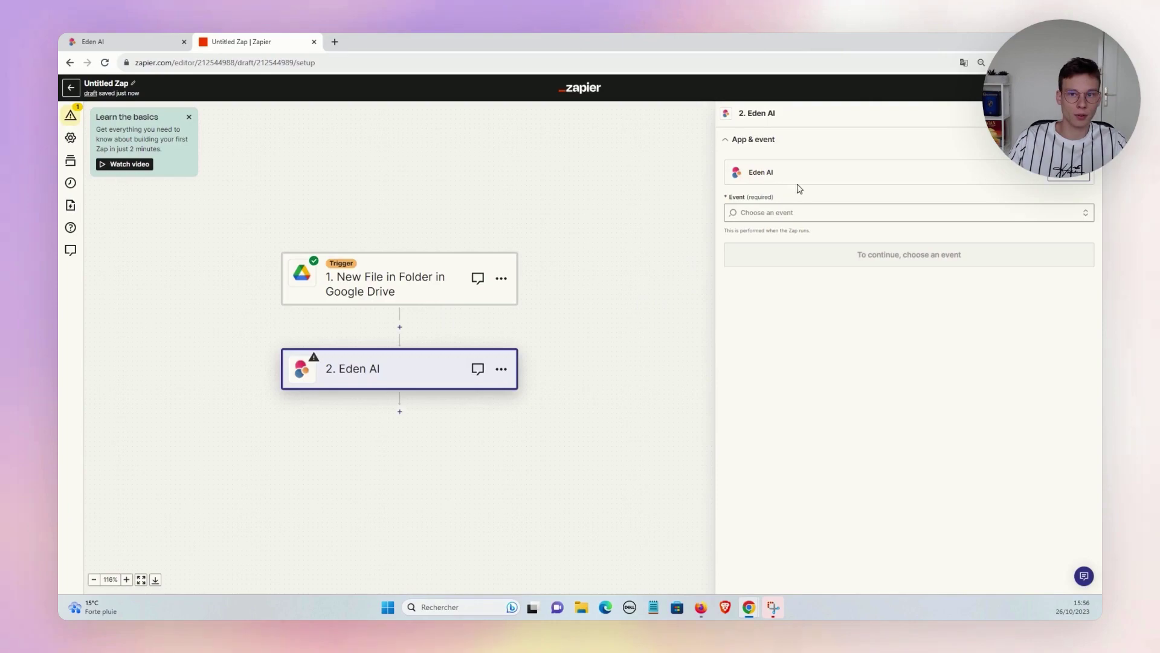
pyautogui.click(836, 210)
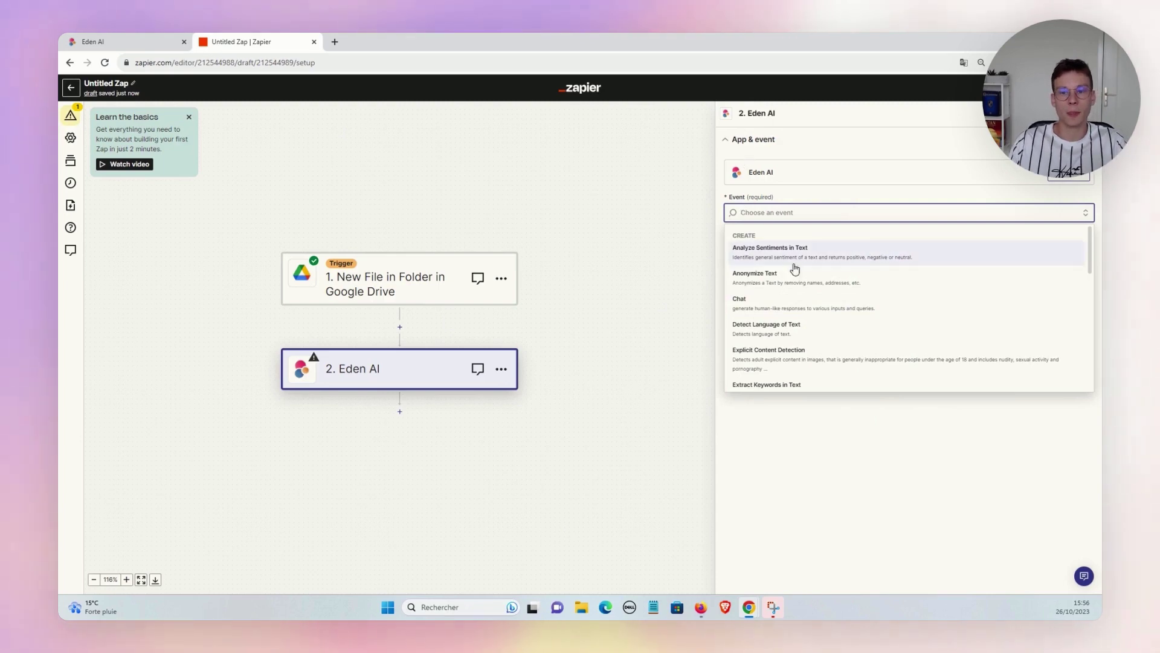
pyautogui.scroll(-4, 811, 272)
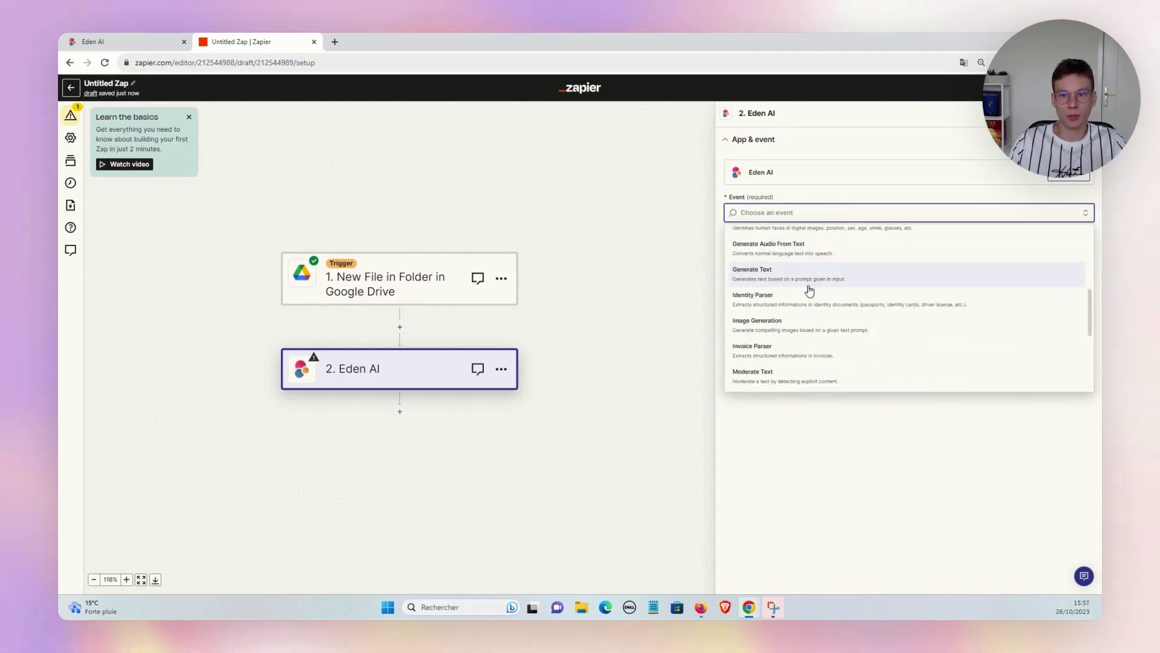
pyautogui.scroll(-5, 785, 276)
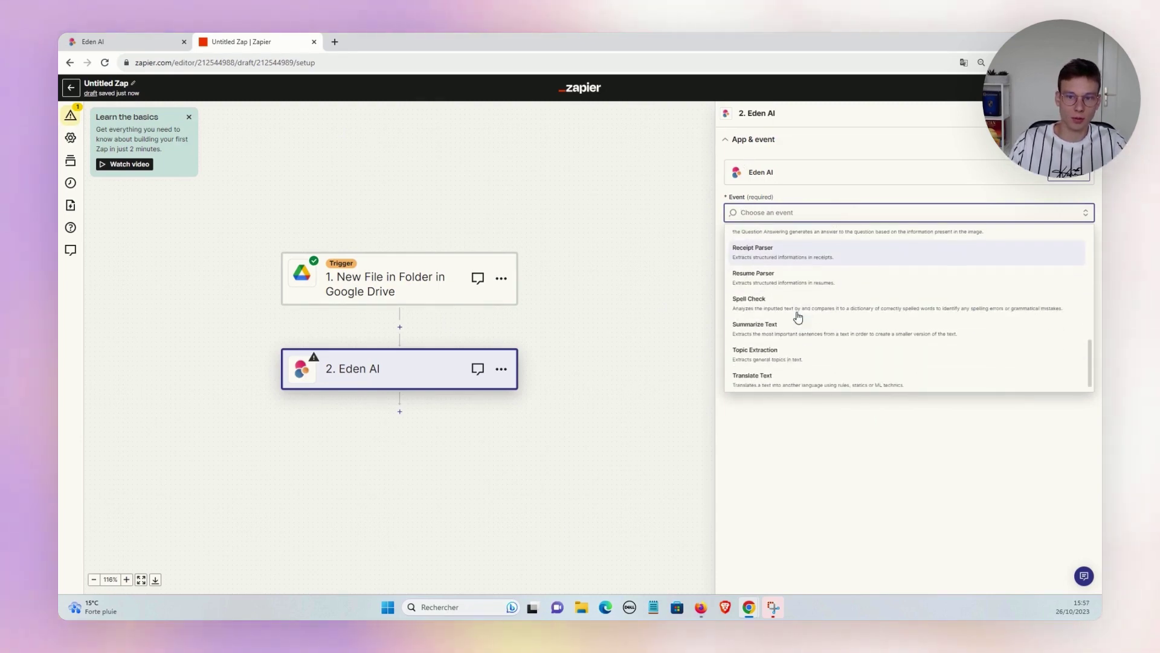
pyautogui.scroll(2, 809, 341)
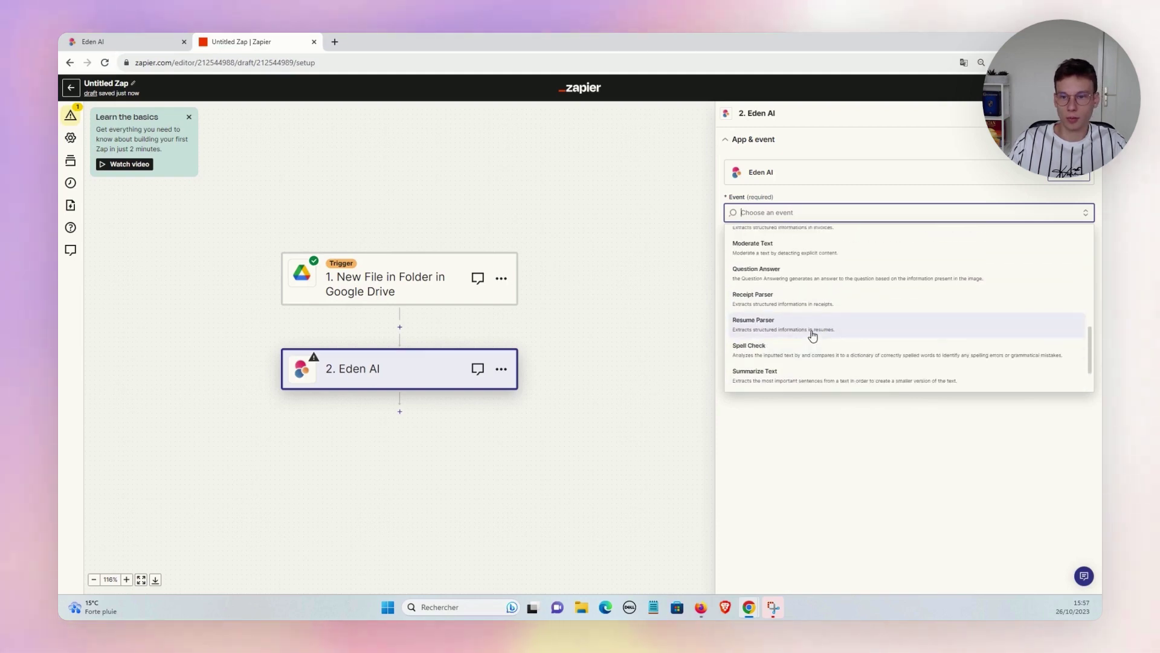
pyautogui.scroll(2, 810, 278)
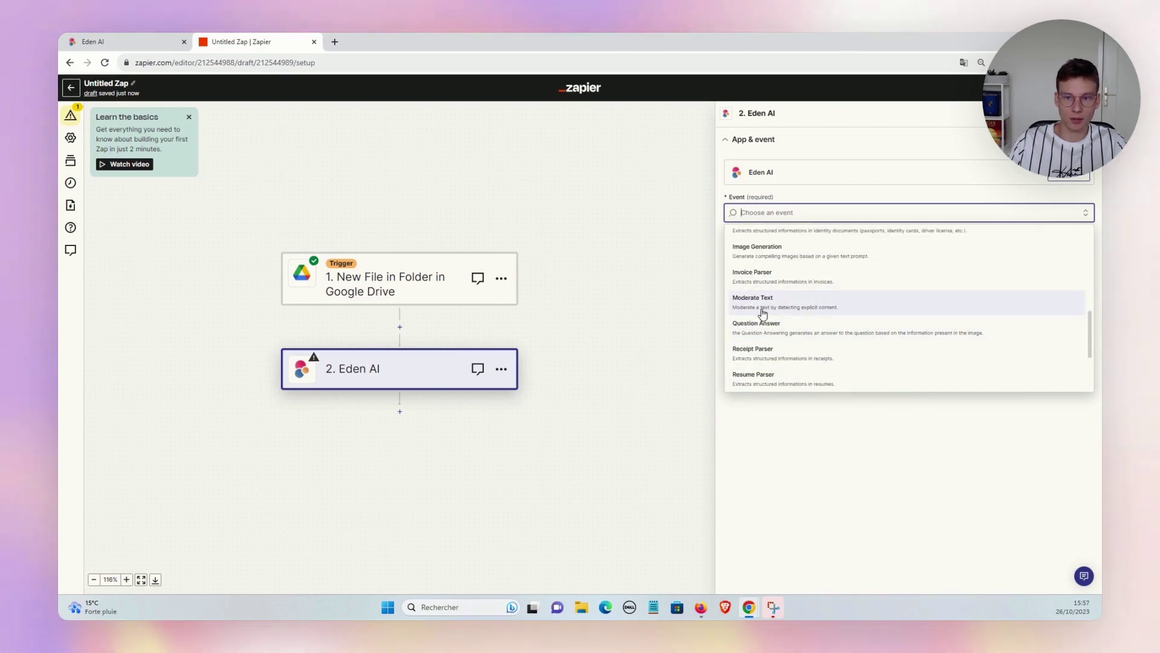
pyautogui.scroll(4, 801, 273)
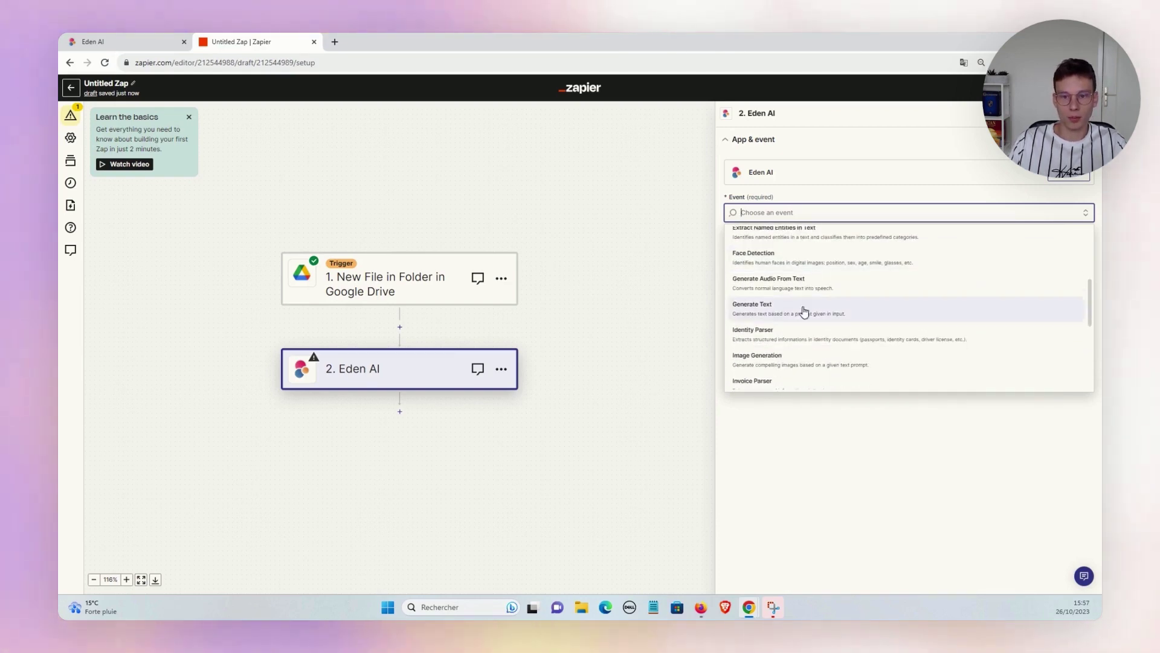
pyautogui.scroll(-5, 782, 332)
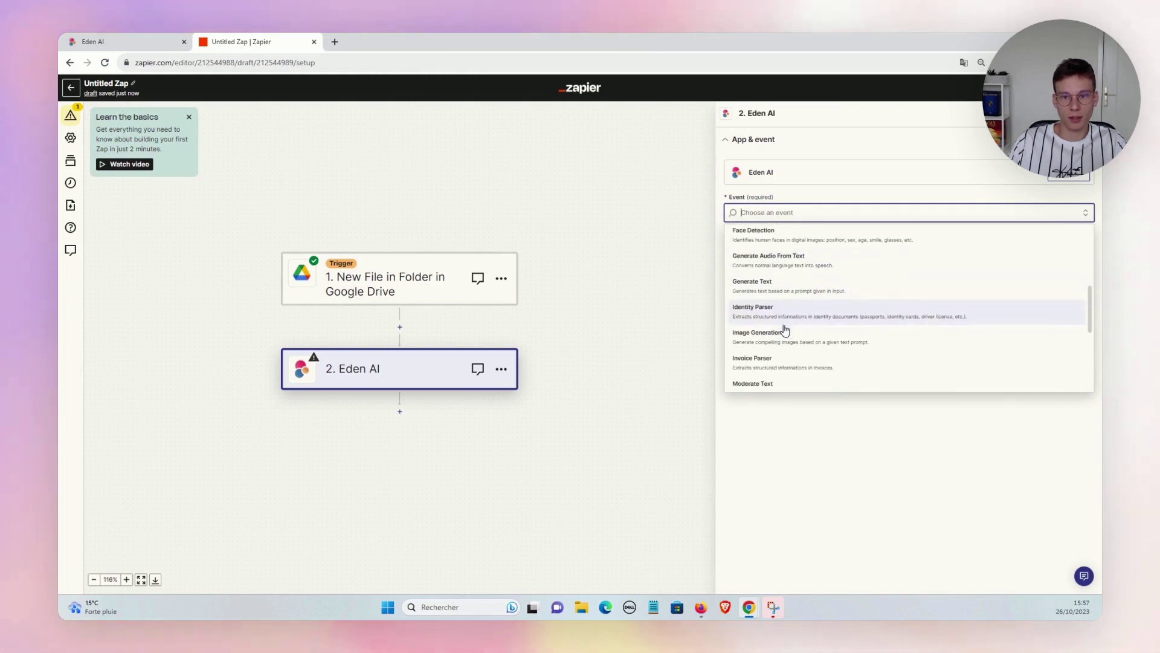
pyautogui.scroll(2, 768, 278)
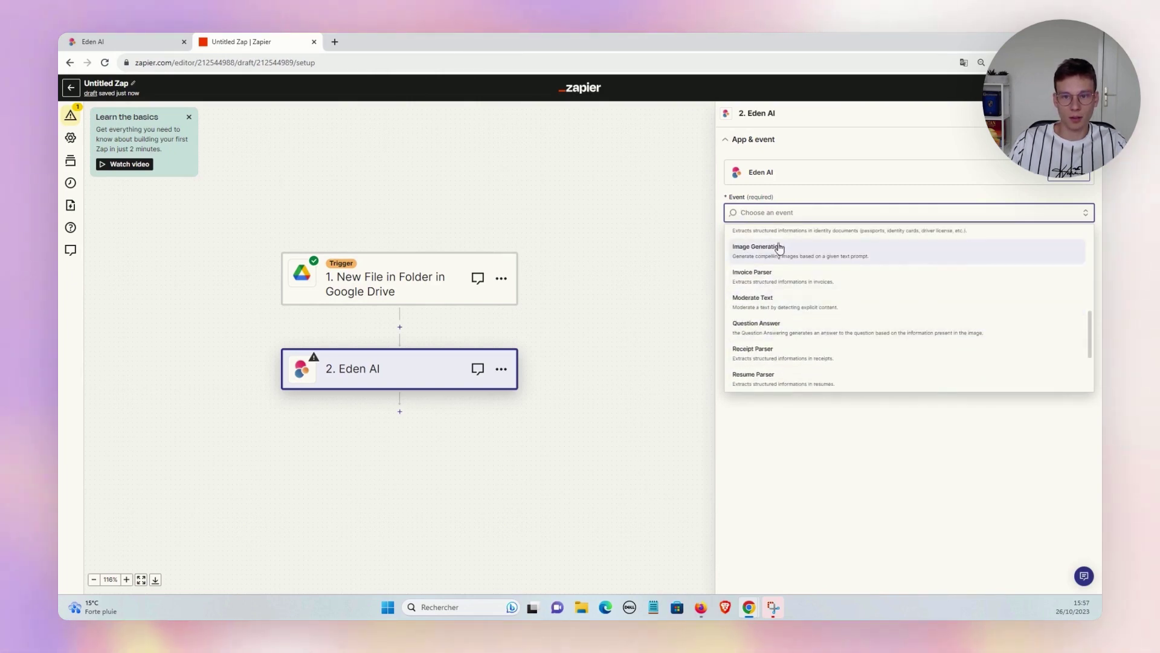
pyautogui.scroll(-2, 767, 296)
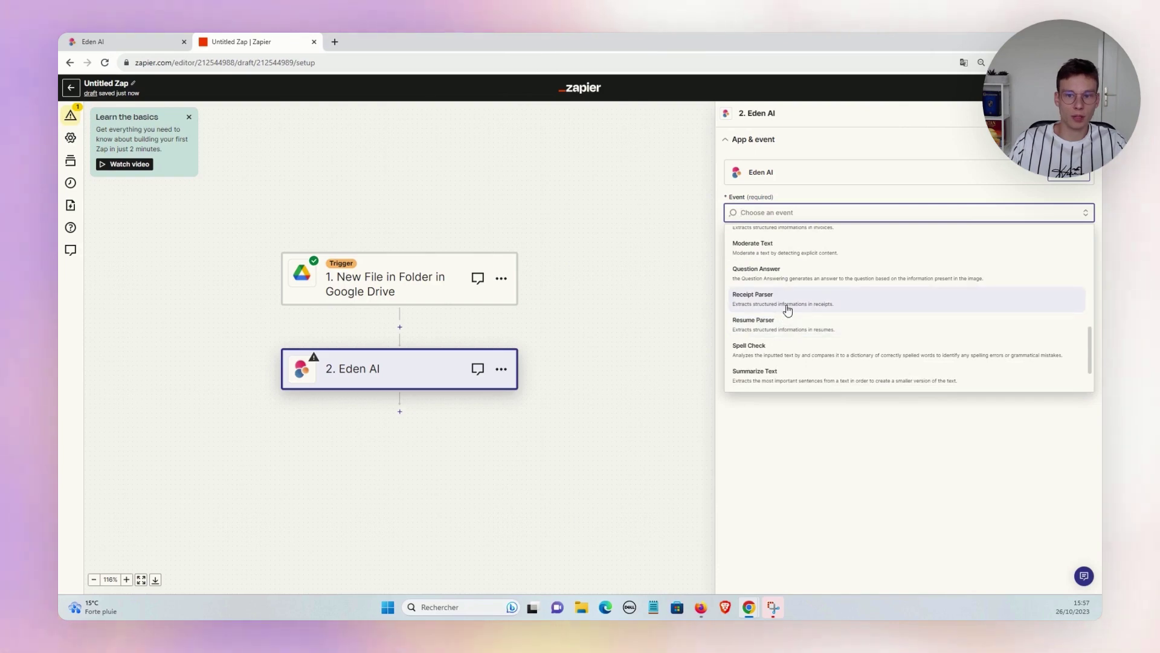
pyautogui.scroll(2, 804, 299)
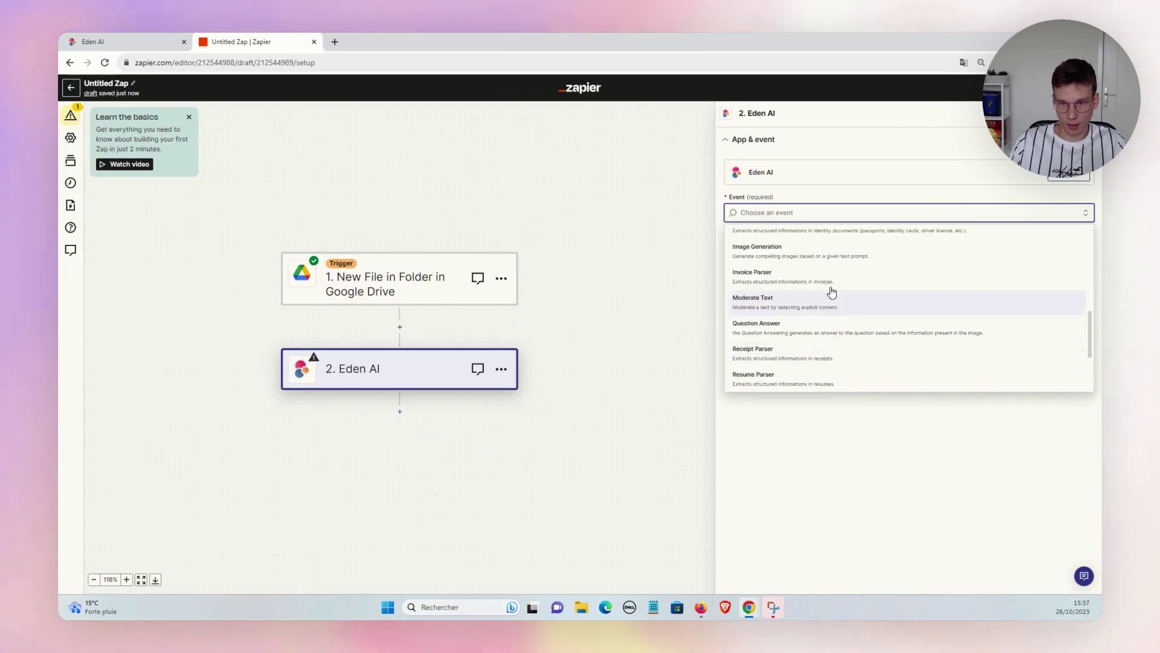
pyautogui.scroll(4, 806, 290)
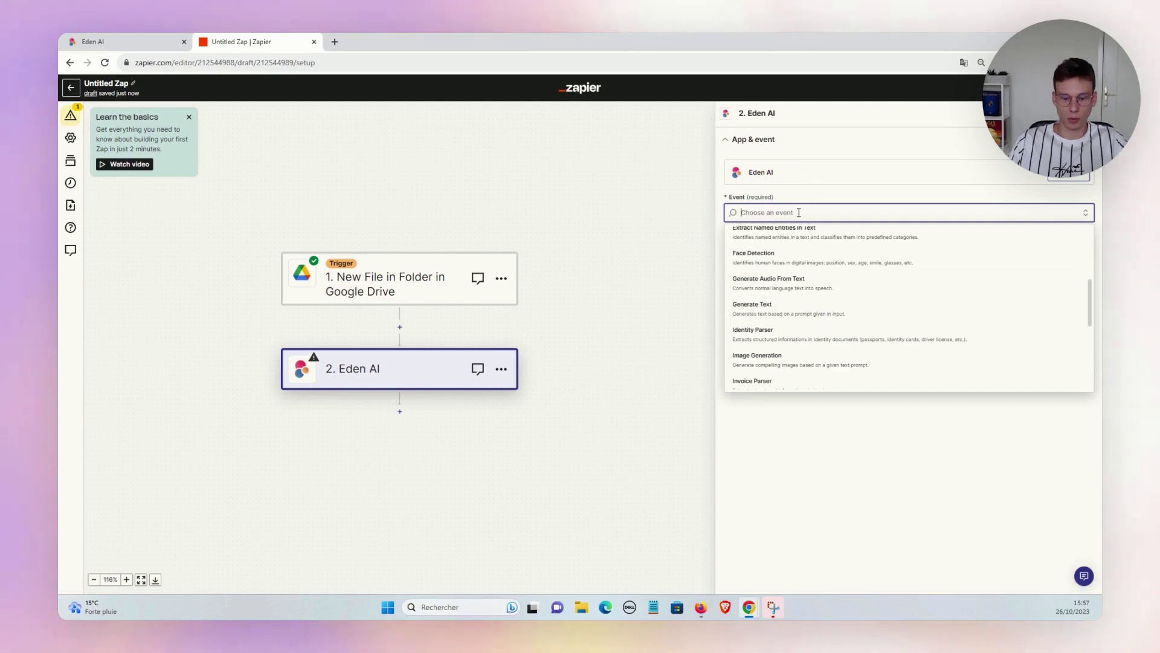
# Search 'invoi', select the Invoice Parser event and continue.
pyautogui.write('invoice')
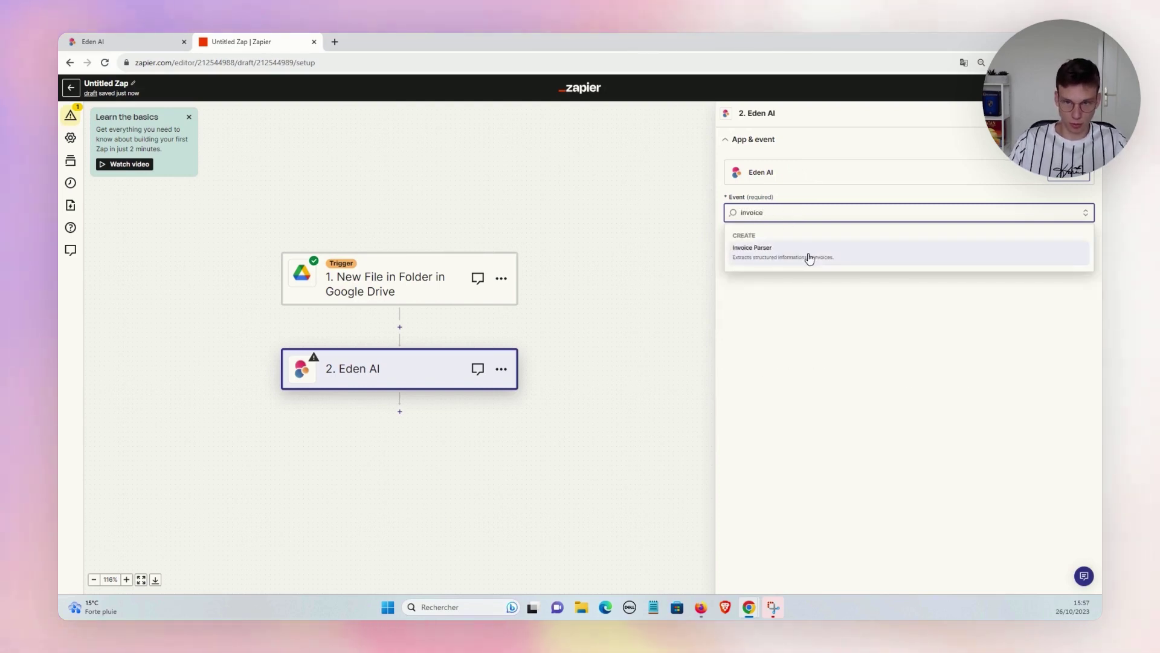
pyautogui.click(808, 255)
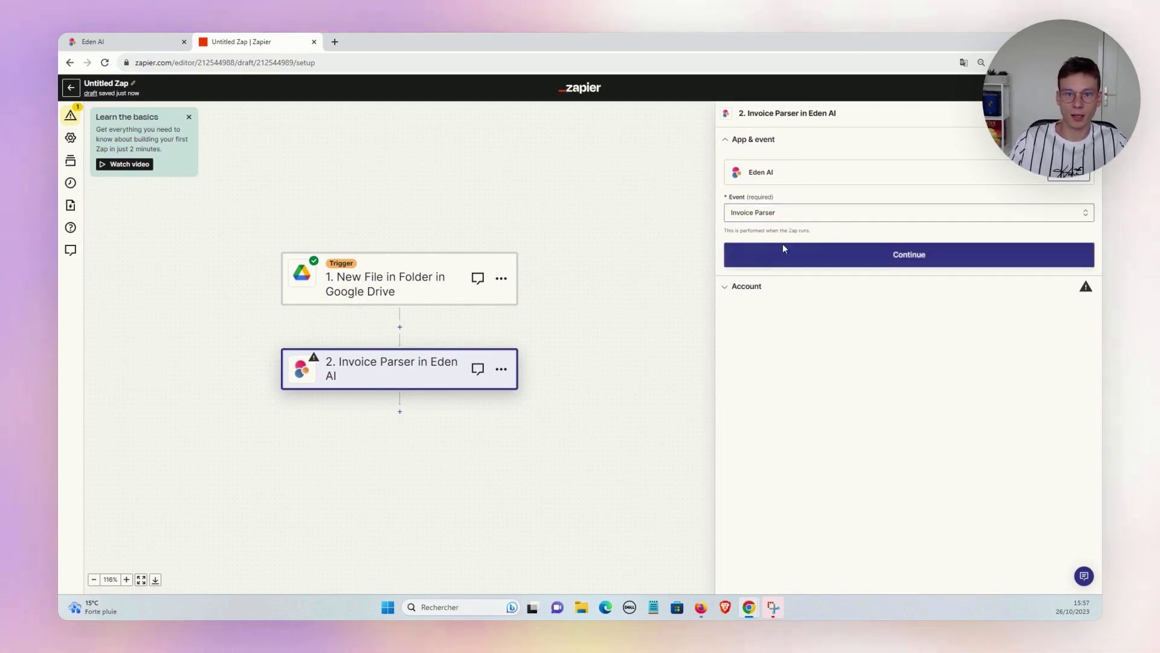
pyautogui.click(947, 257)
# Start a new Eden AI connection and paste the Eden AI API key in place of KEY after Bearer.
pyautogui.click(1065, 196)
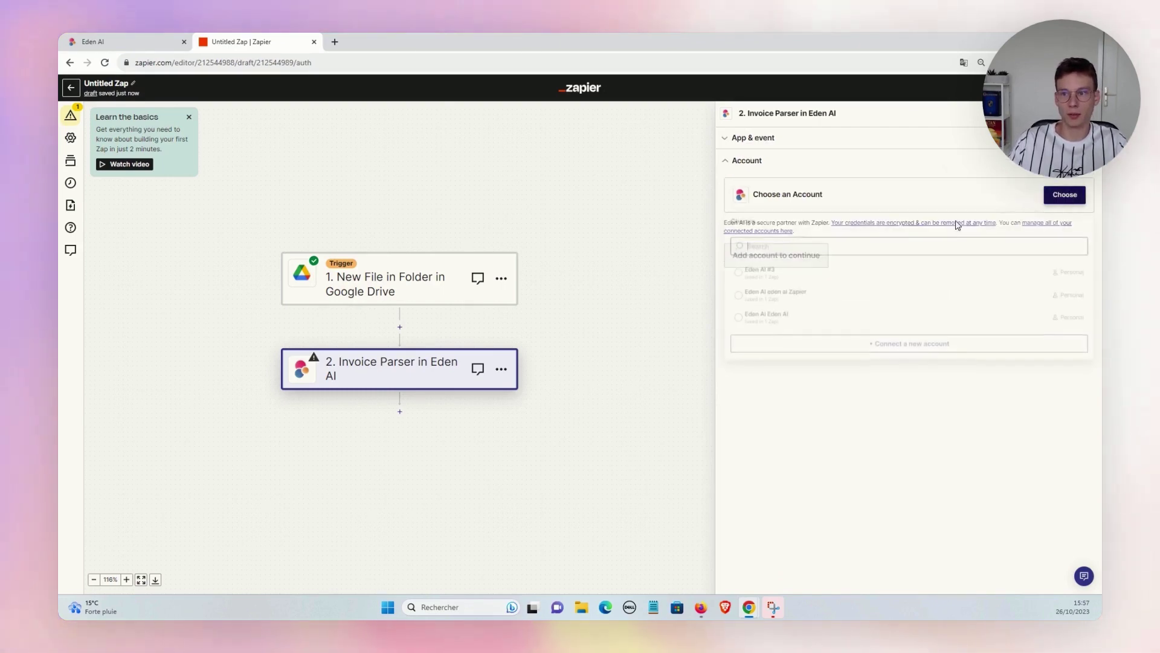
pyautogui.click(835, 350)
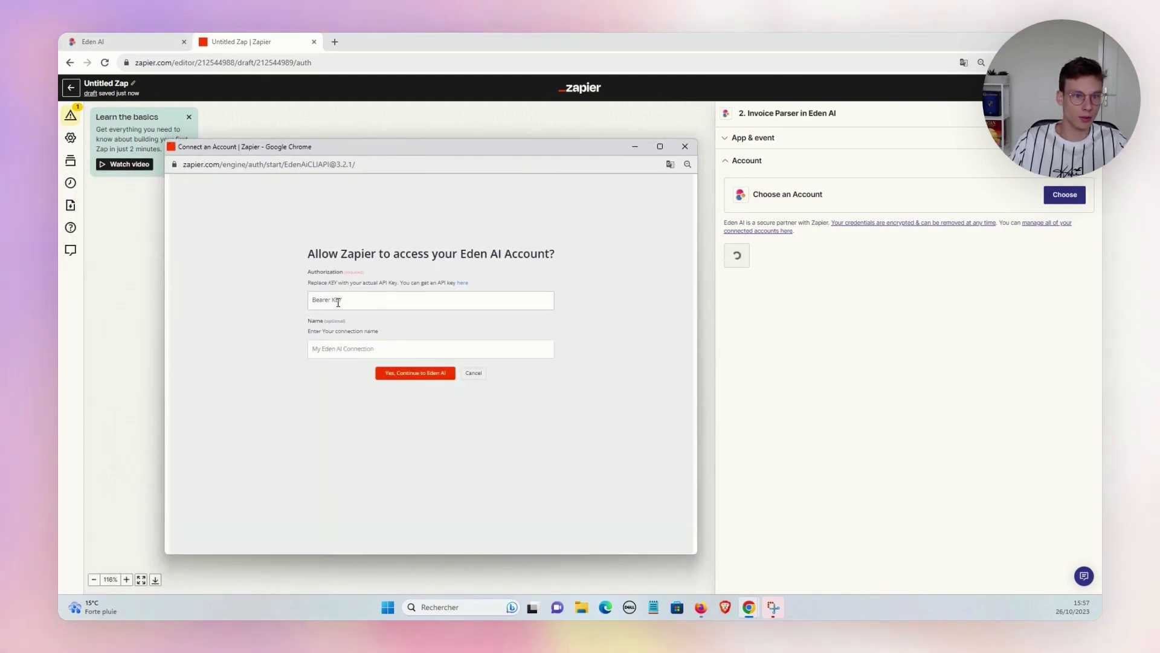
pyautogui.click(138, 38)
pyautogui.scroll(10, 123, 149)
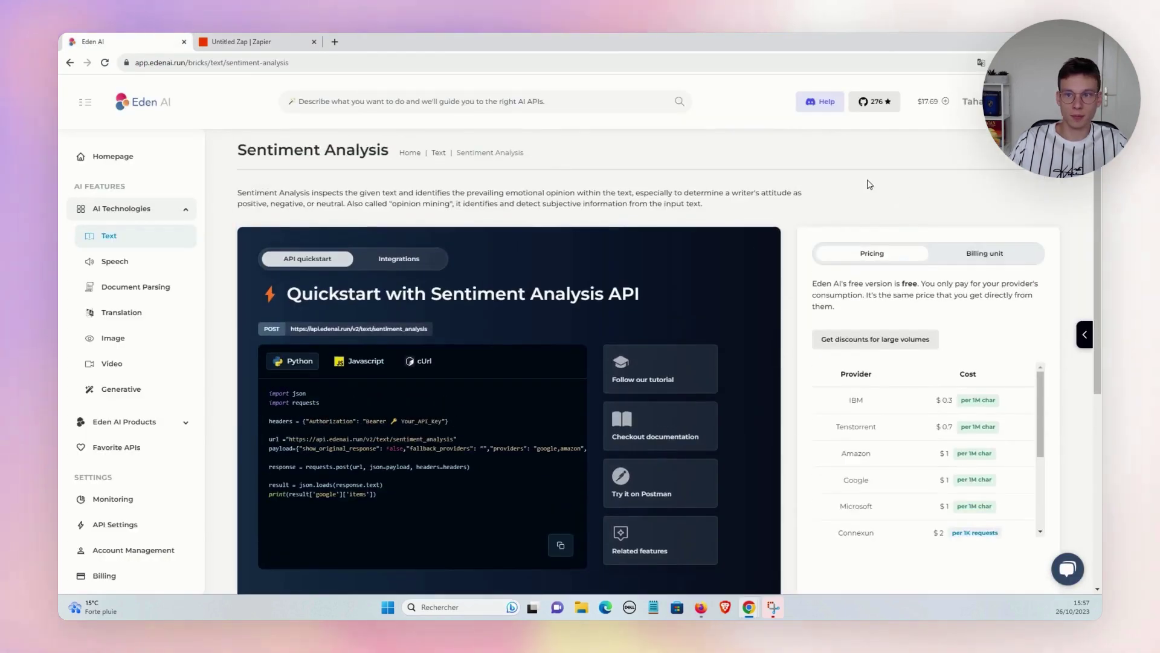
pyautogui.click(120, 154)
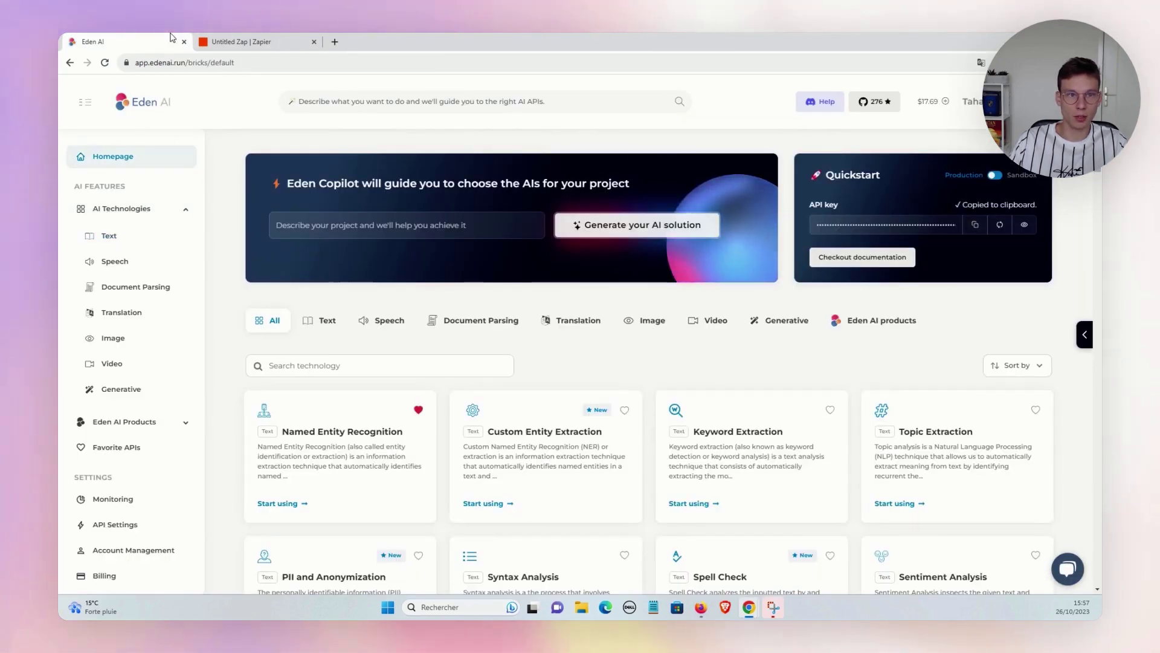
pyautogui.click(254, 41)
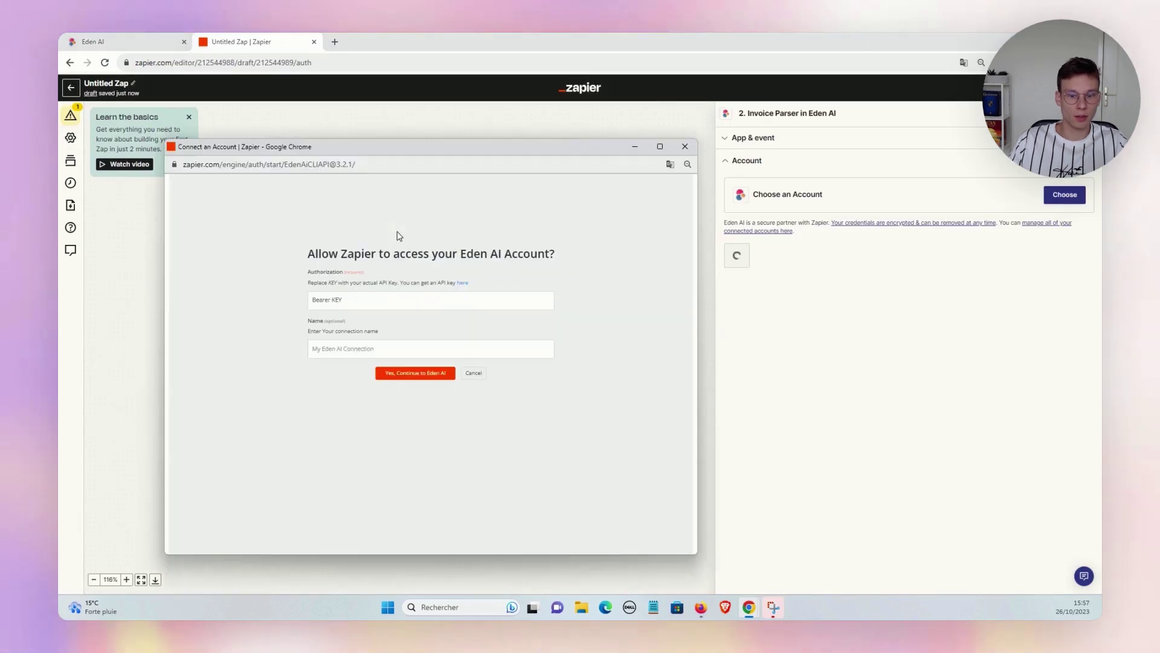
pyautogui.moveTo(350, 303); pyautogui.dragTo(333, 304)
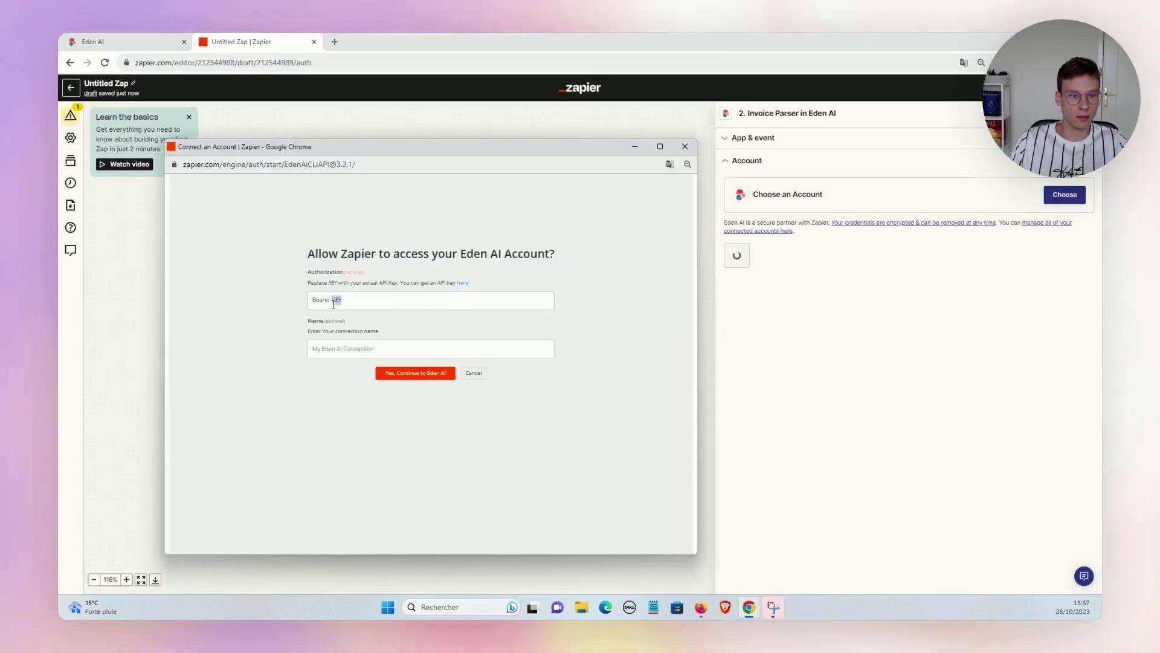
pyautogui.hotkey('ctrl', 'v')
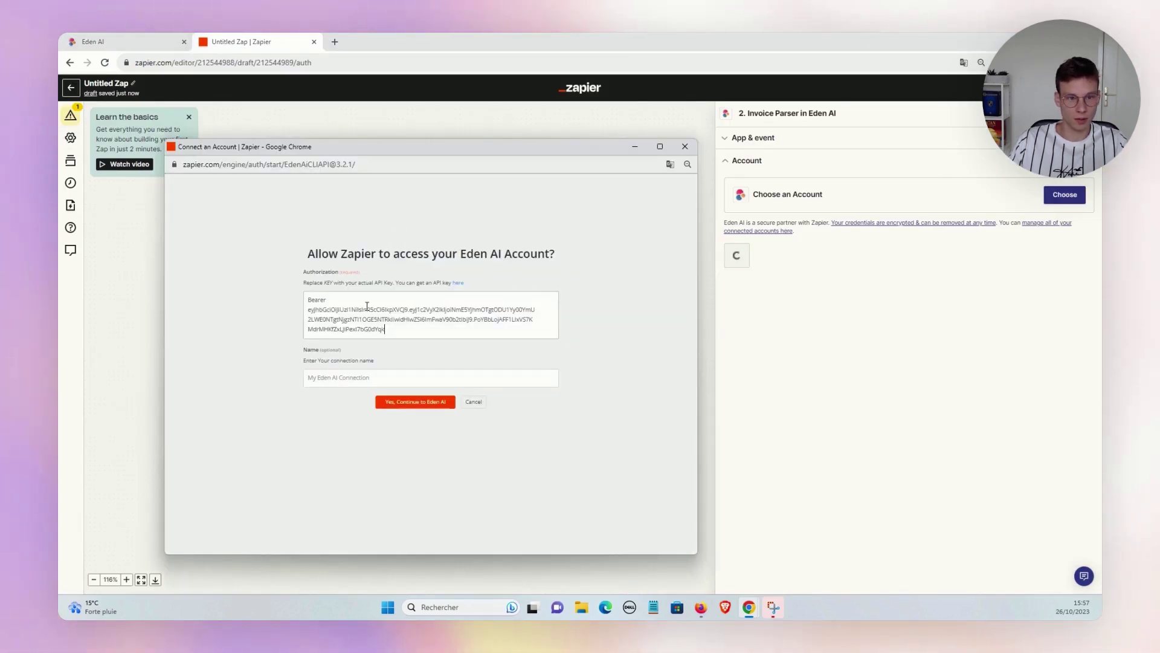
# Name the connection 'Eden AI Zapier demo', authorise it, and continue to the action fields.
pyautogui.click(327, 378)
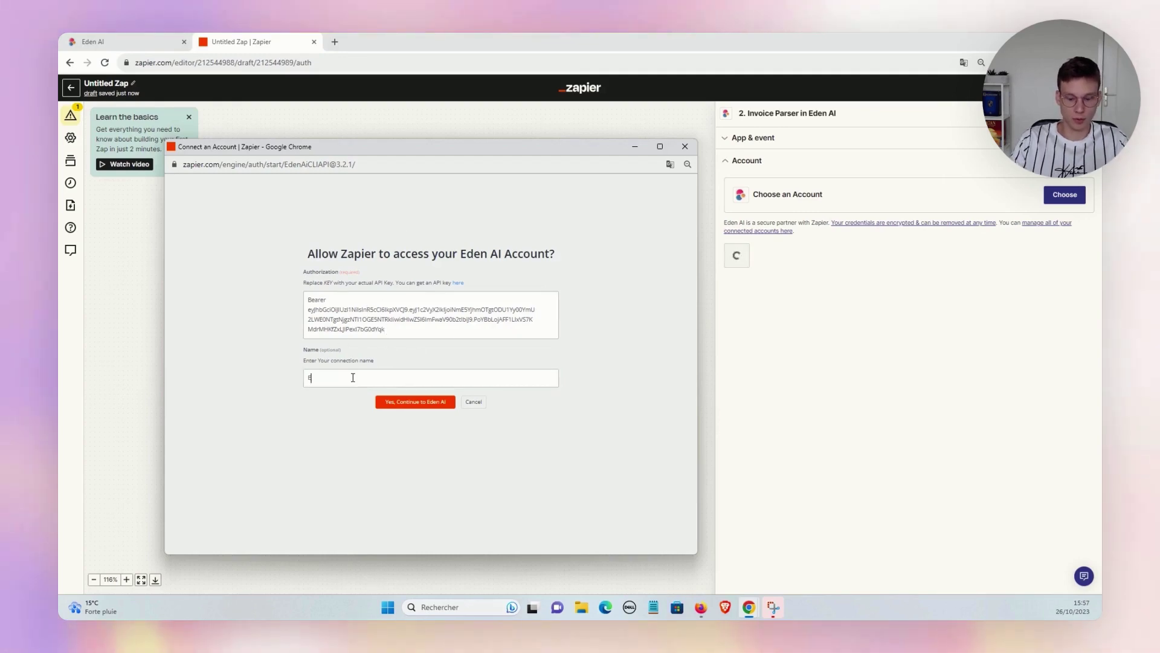
pyautogui.write('Eden AI ')
pyautogui.write('2')
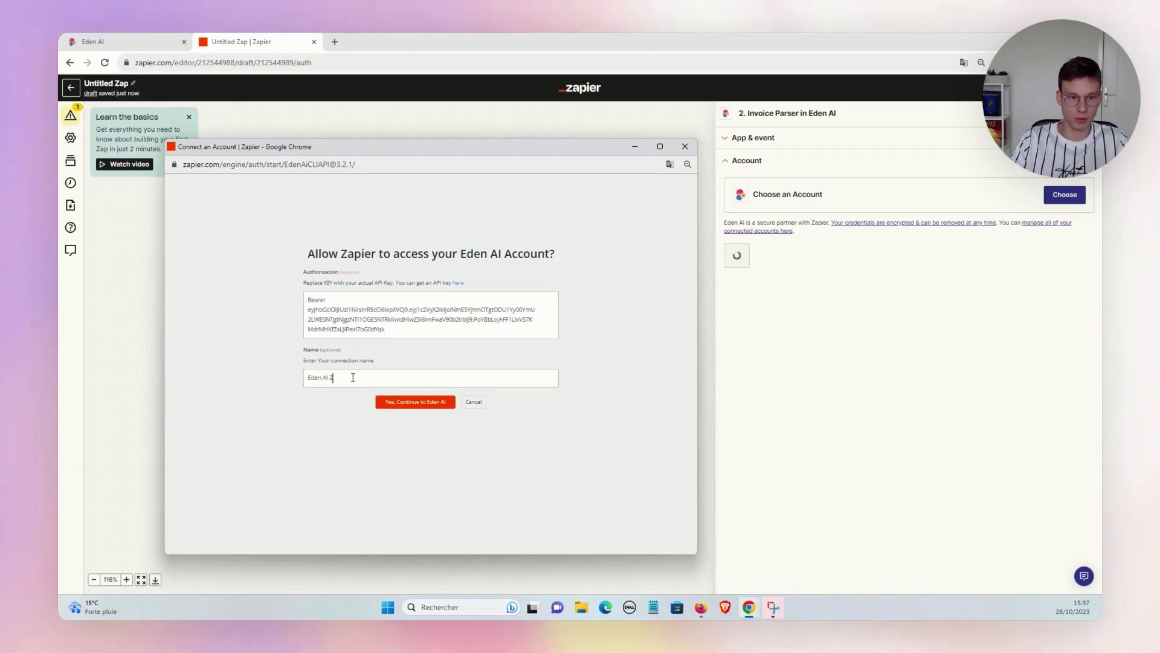
pyautogui.write('apier dem')
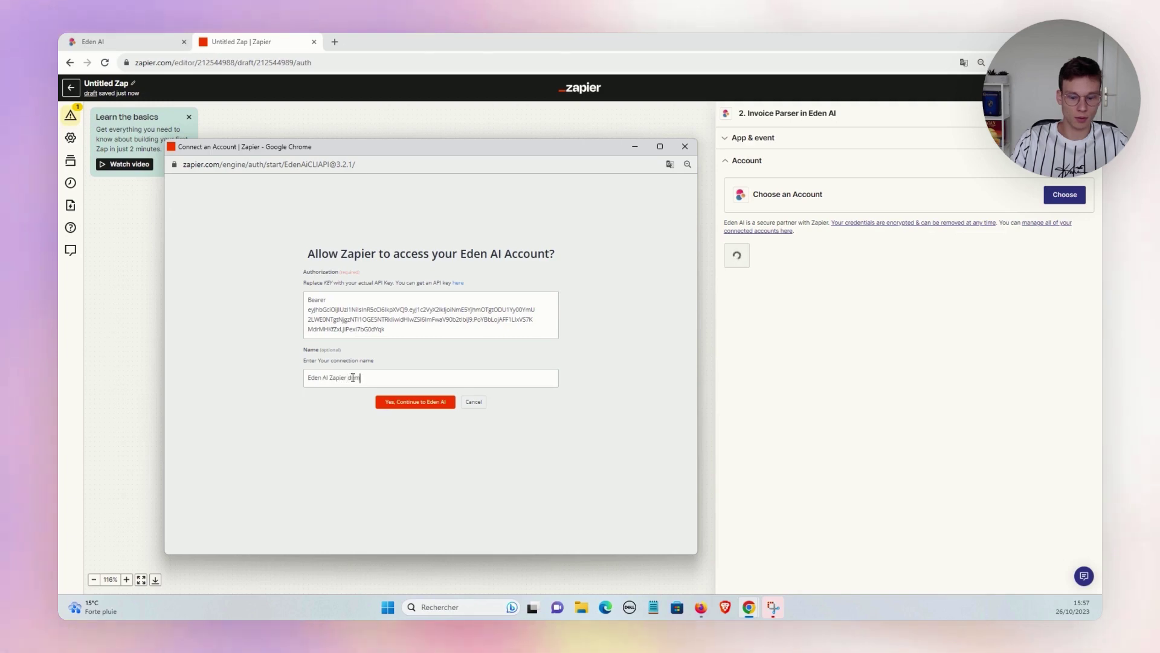
pyautogui.write('o')
pyautogui.click(415, 403)
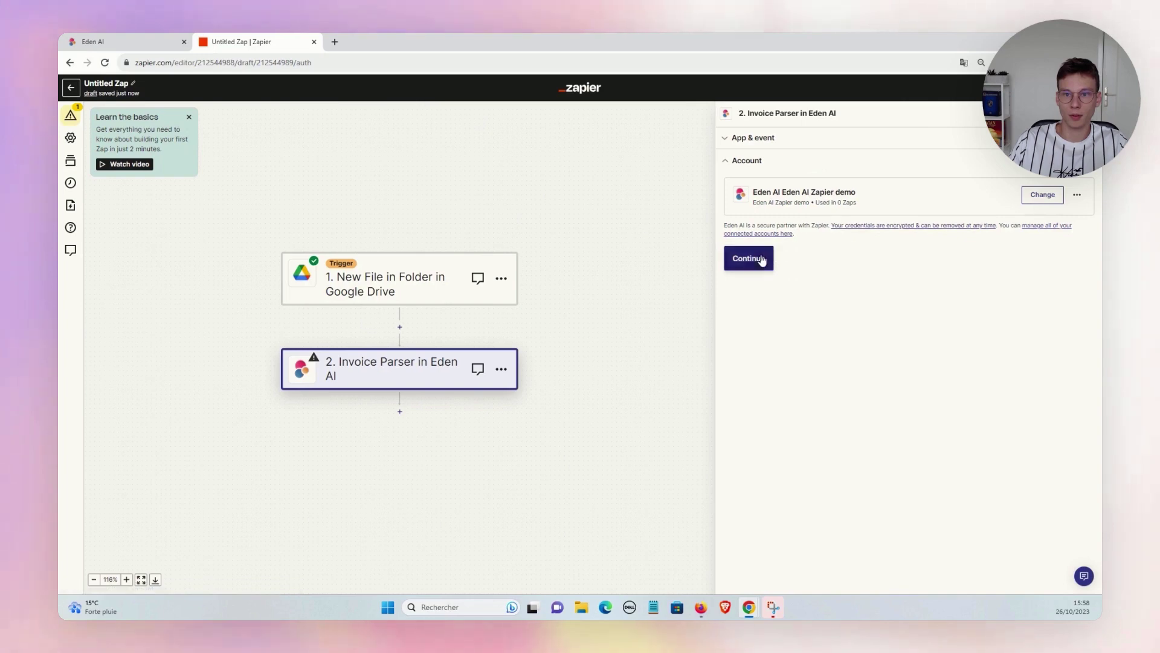
pyautogui.click(757, 258)
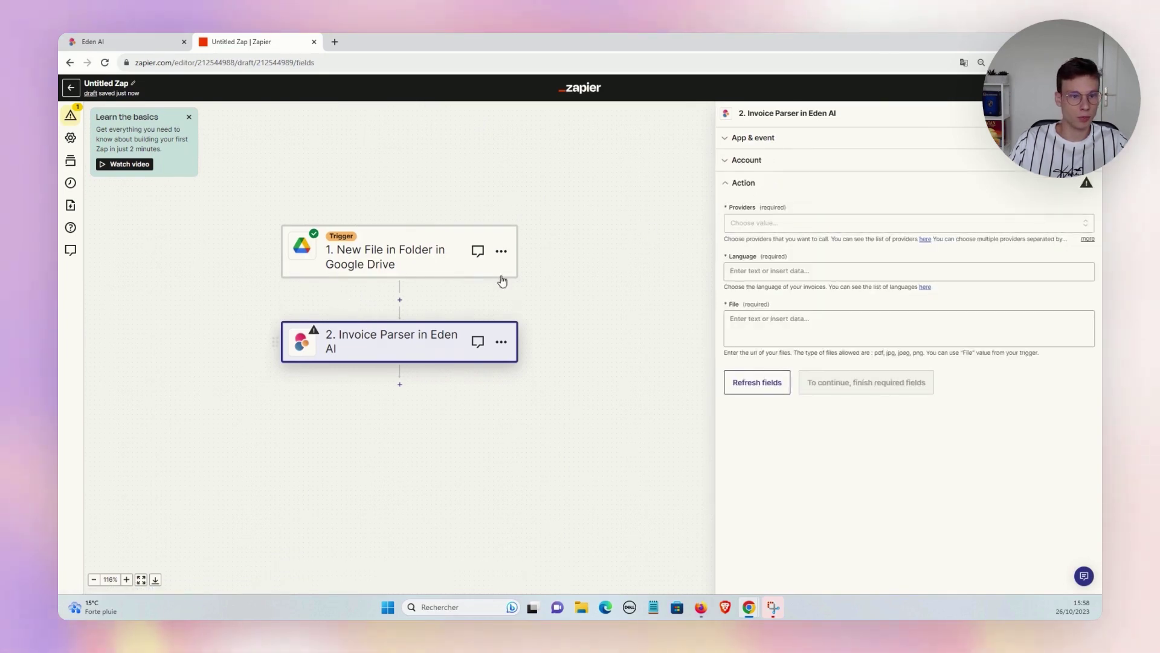
# Choose veryfi as the invoice parsing provider.
pyautogui.click(758, 224)
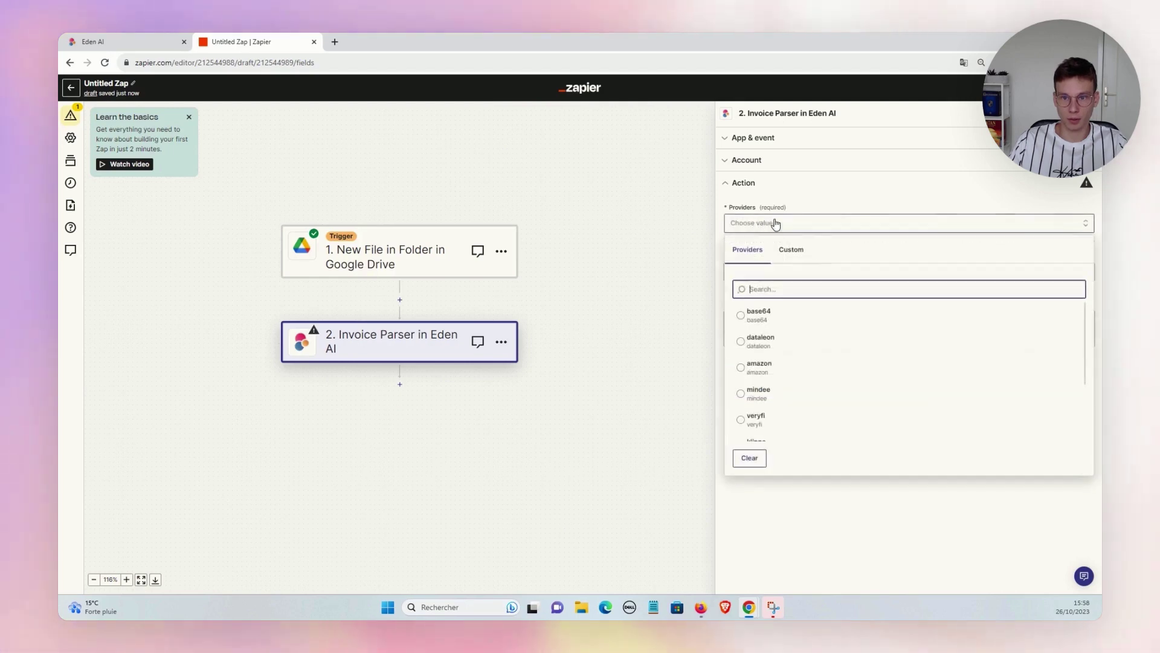
pyautogui.scroll(-3, 784, 324)
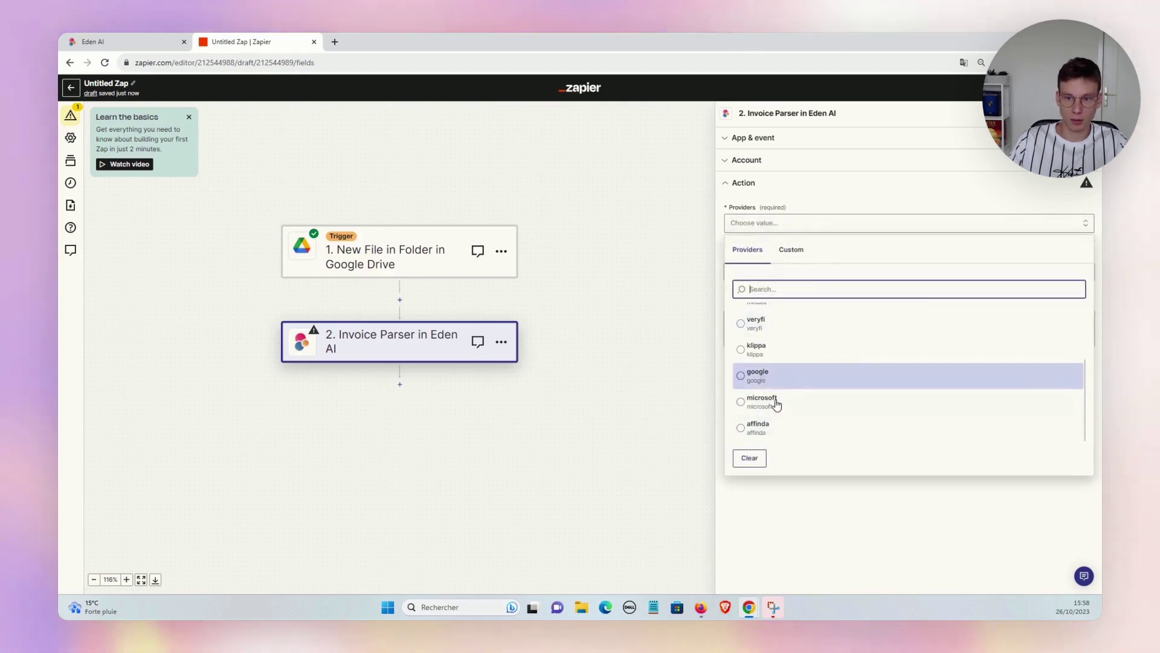
pyautogui.scroll(3, 785, 363)
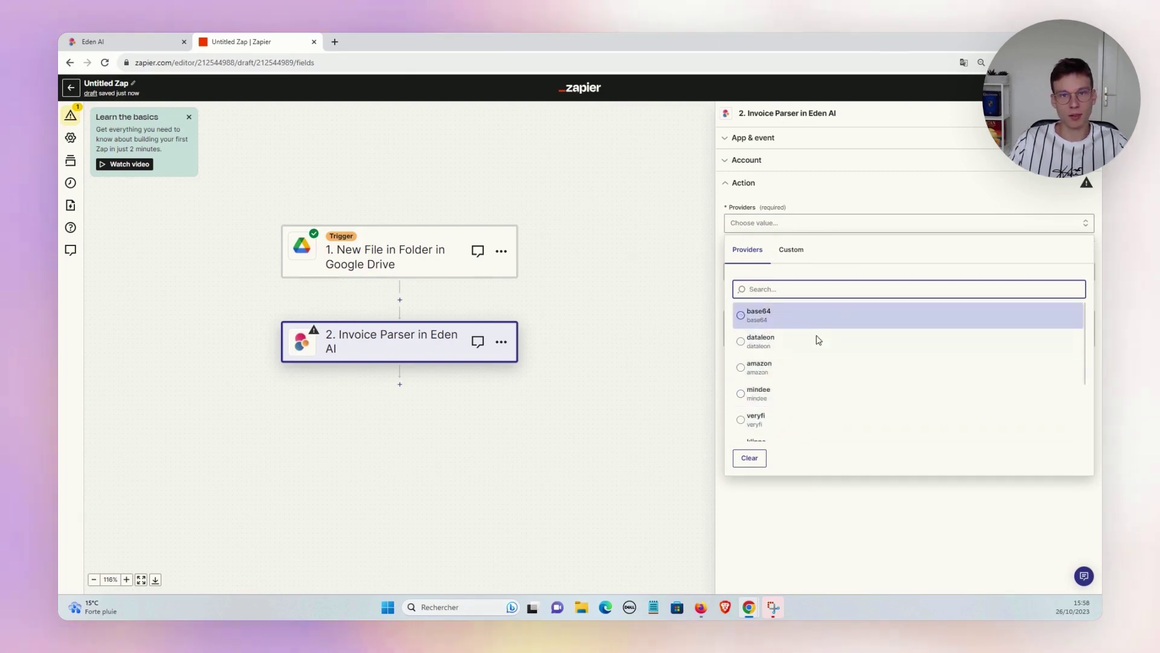
pyautogui.scroll(-2, 819, 341)
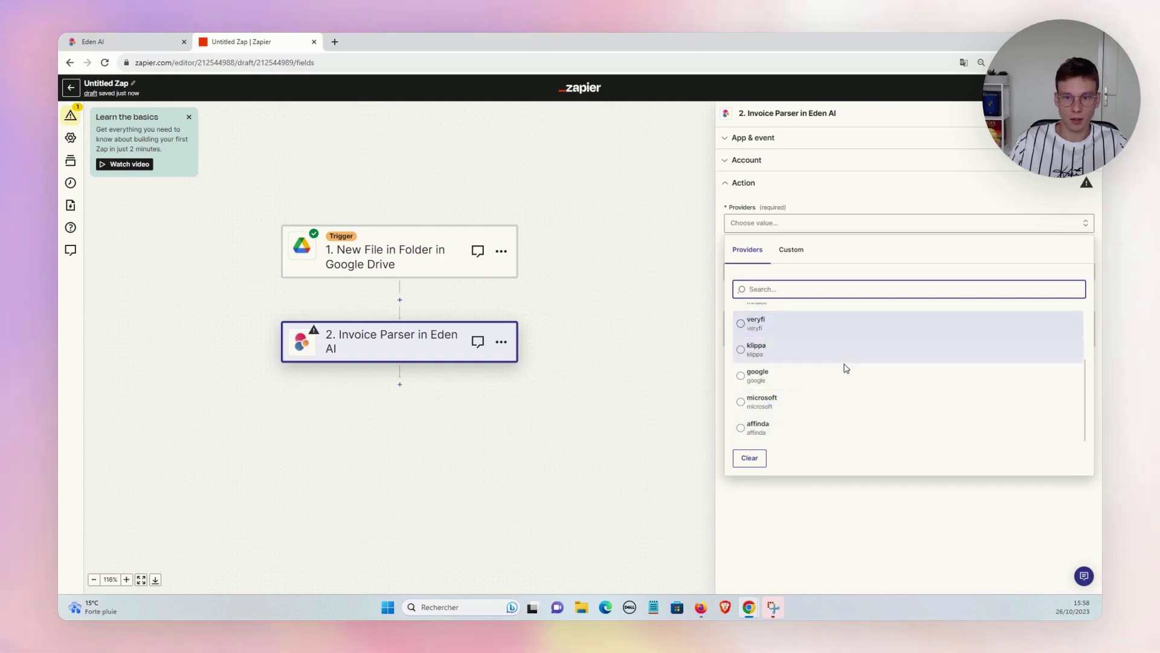
pyautogui.click(748, 380)
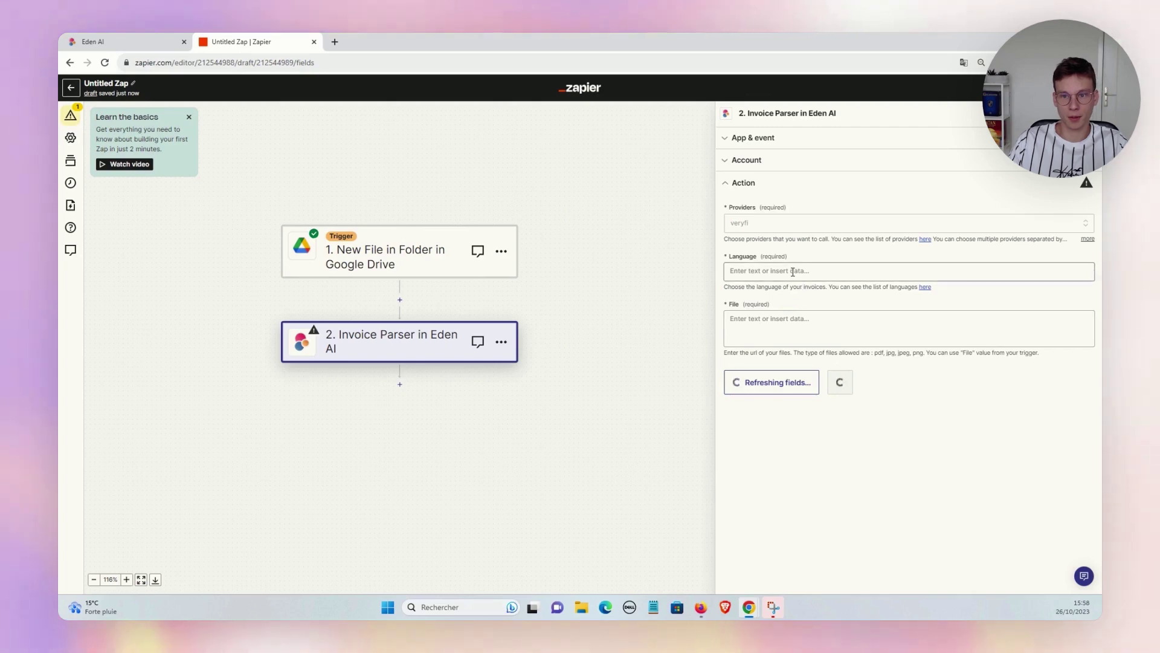
# Set Language to auto-detect, map the Google Drive File into File, and start the test.
pyautogui.click(763, 273)
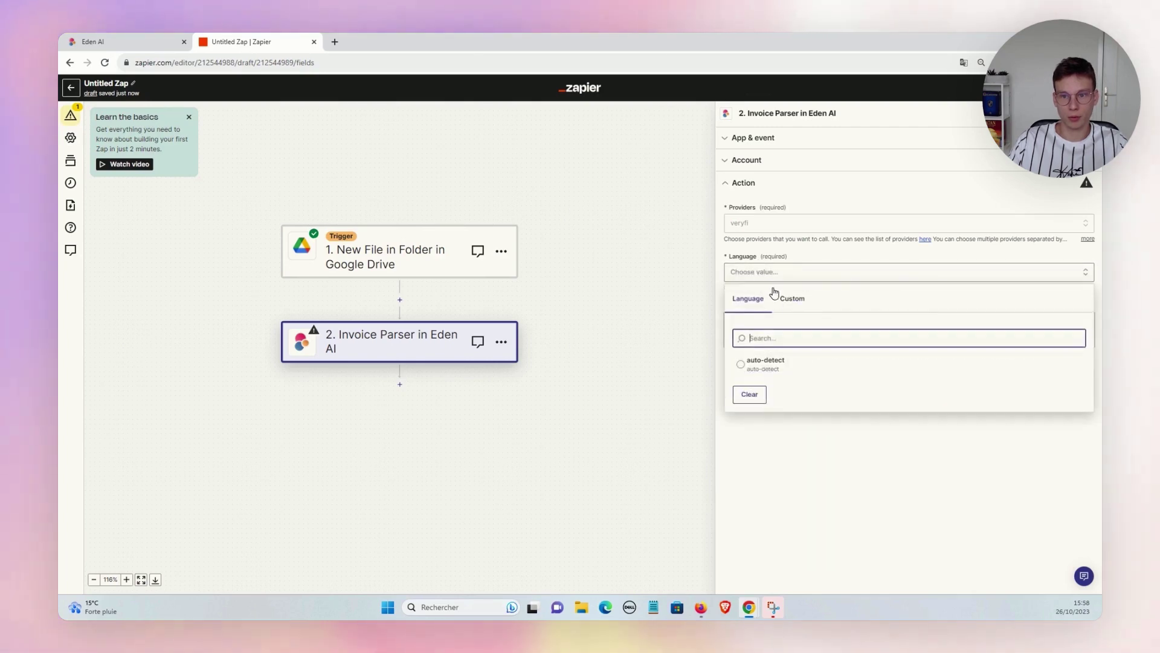
pyautogui.click(771, 361)
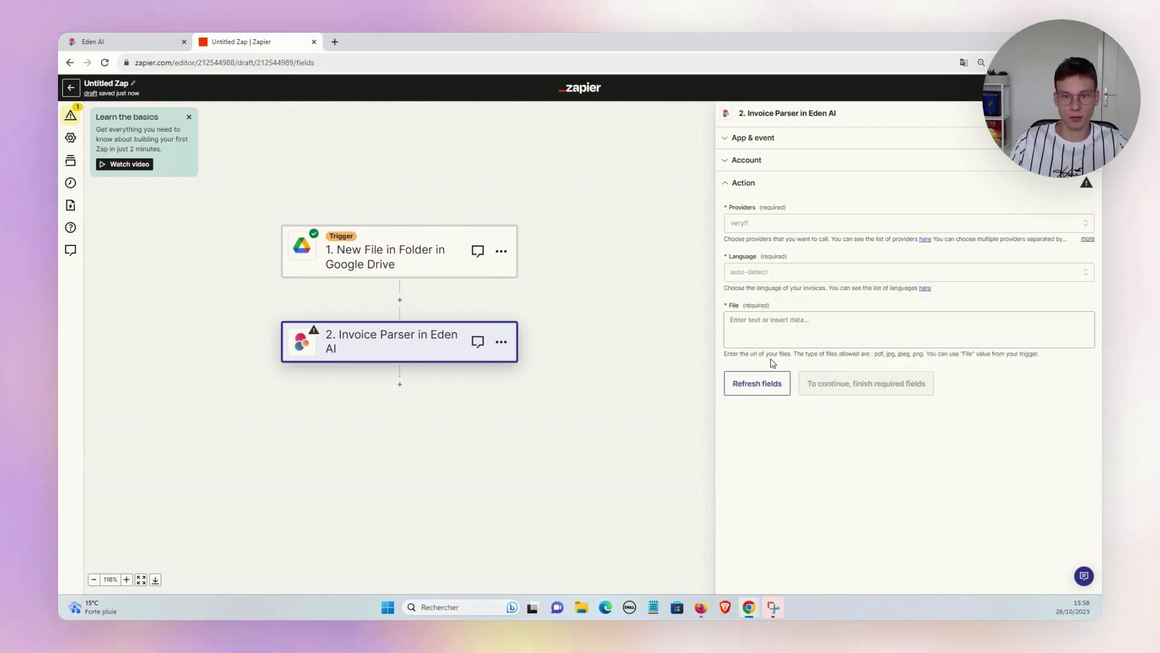
pyautogui.click(763, 319)
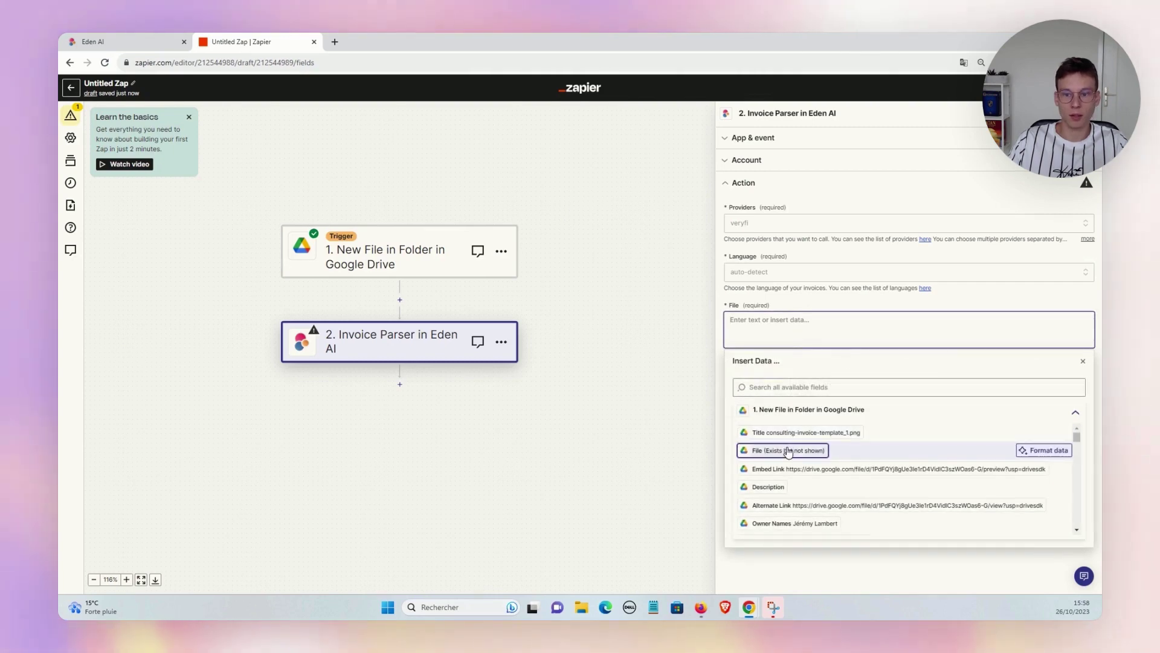
pyautogui.click(778, 301)
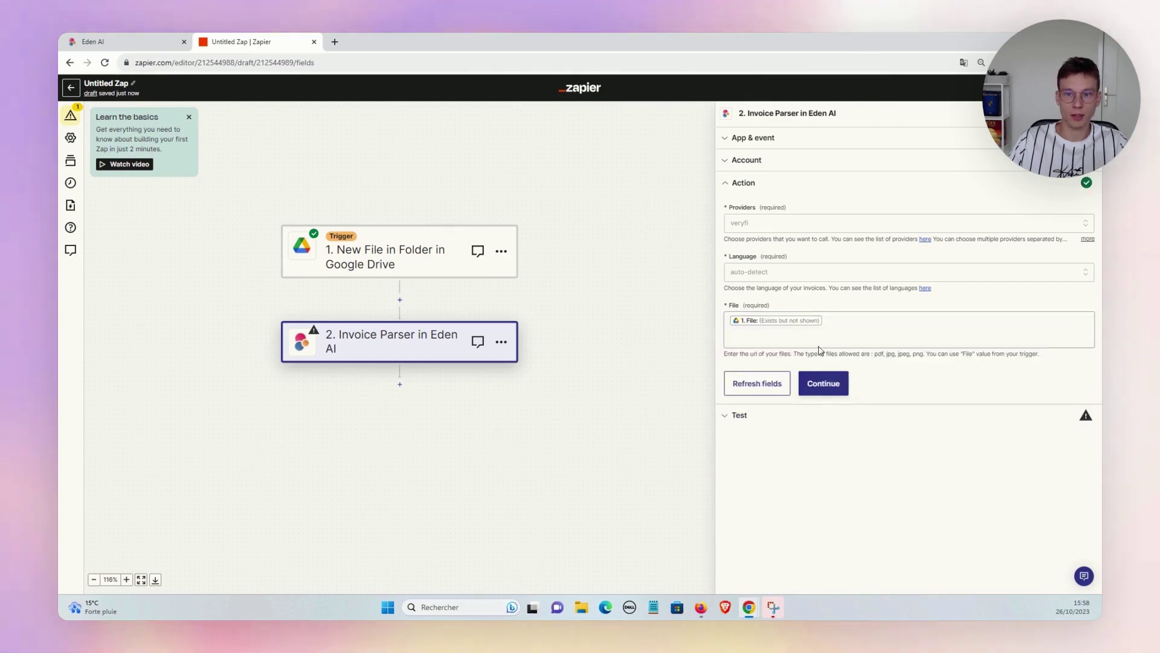
pyautogui.click(821, 382)
pyautogui.click(815, 440)
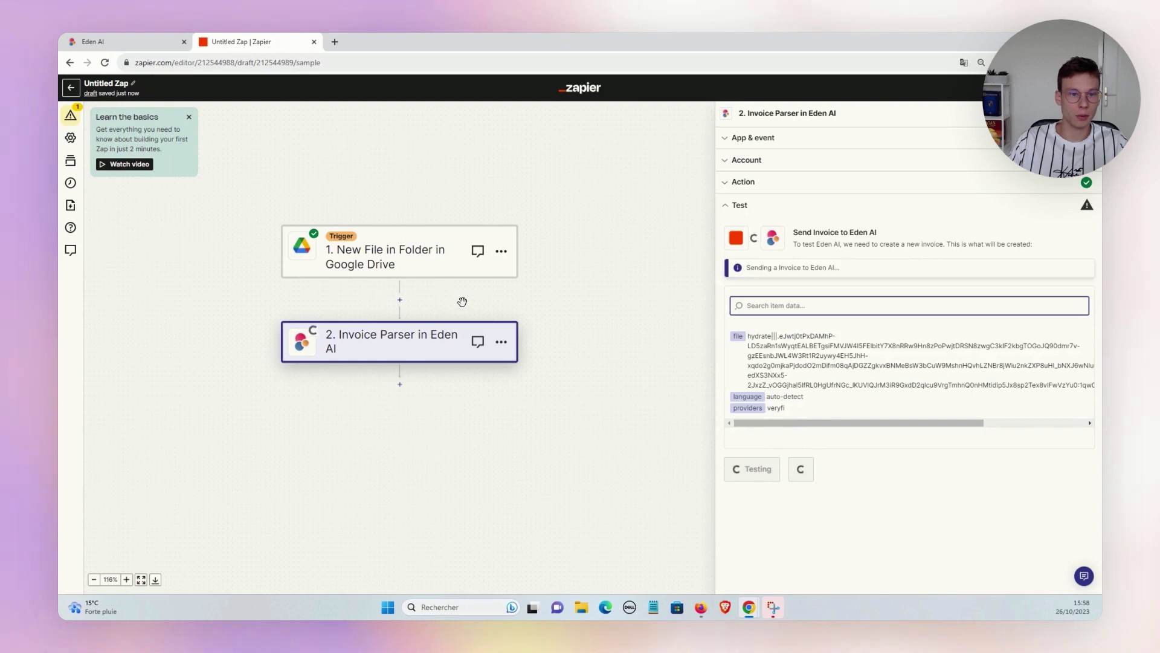
# Review the returned invoice data, including merchant details, one item line and invoice_total 750.
pyautogui.scroll(-1, 462, 302)
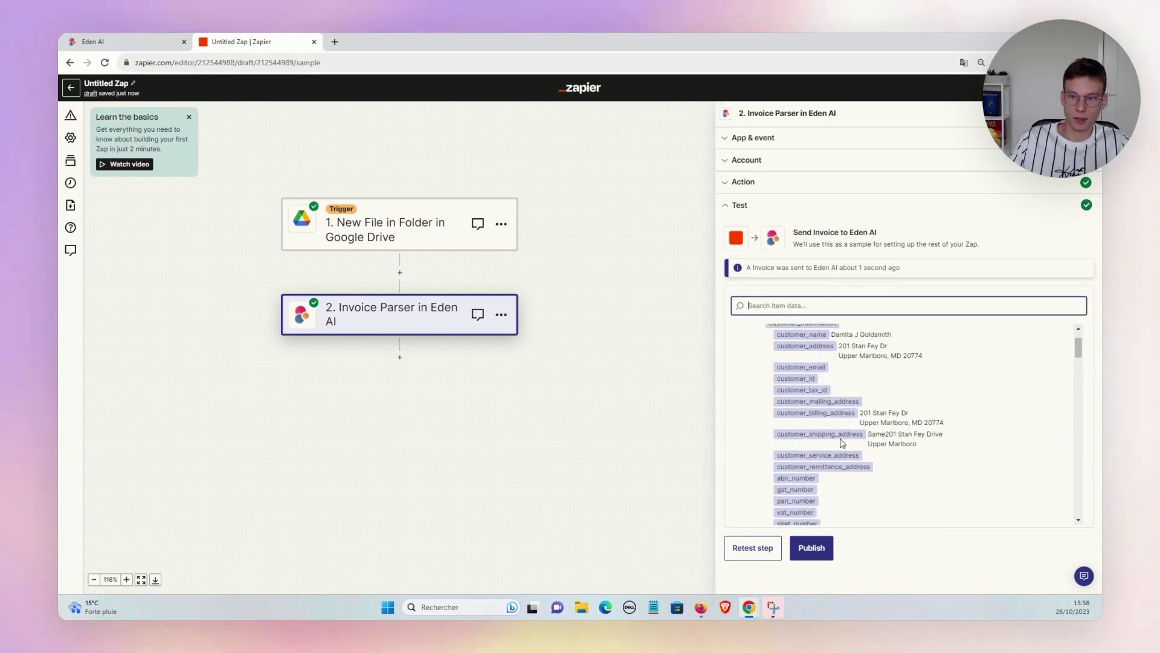
pyautogui.scroll(1, 877, 396)
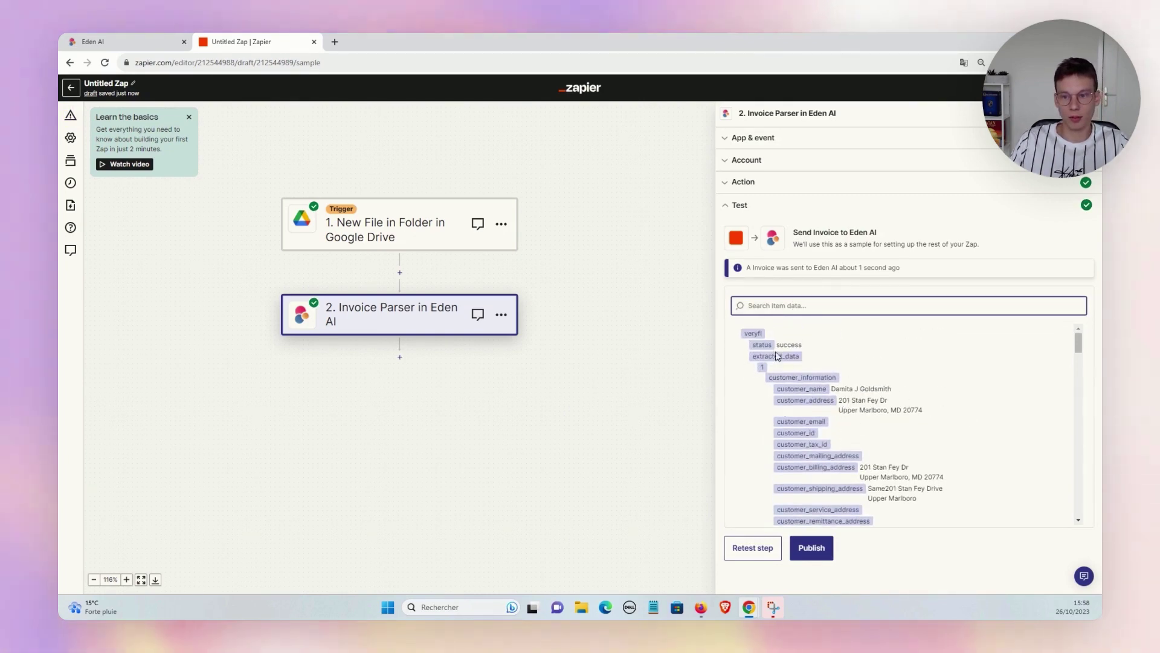
pyautogui.scroll(-2, 806, 366)
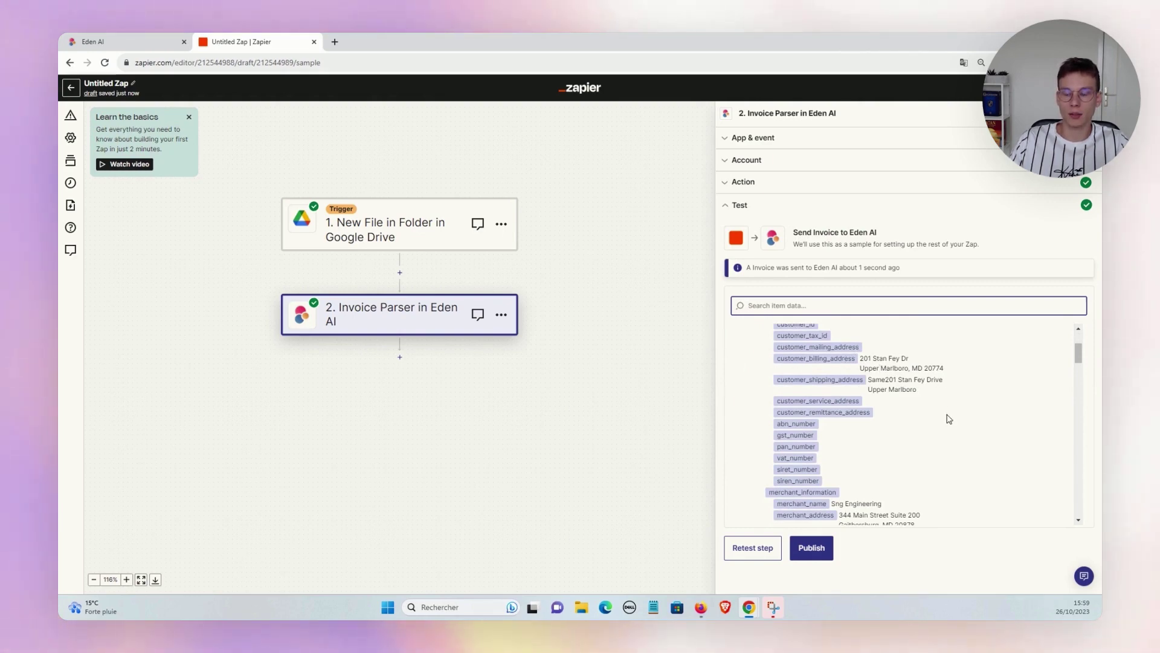
pyautogui.scroll(-4, 836, 388)
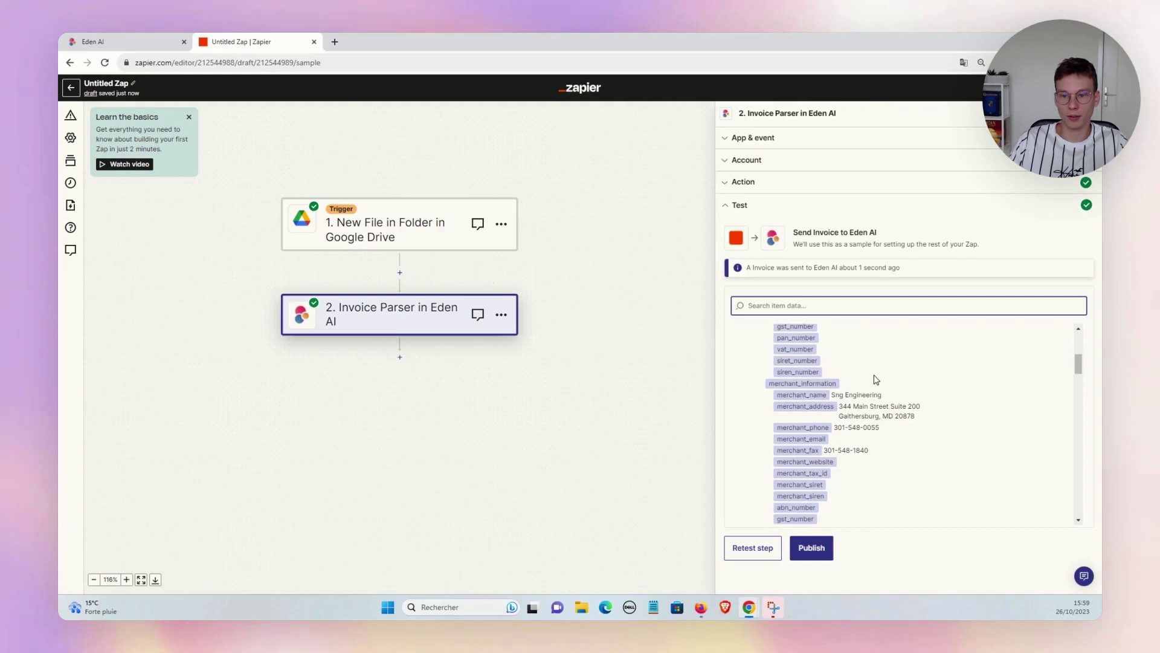
pyautogui.scroll(-5, 813, 400)
pyautogui.scroll(-3, 846, 398)
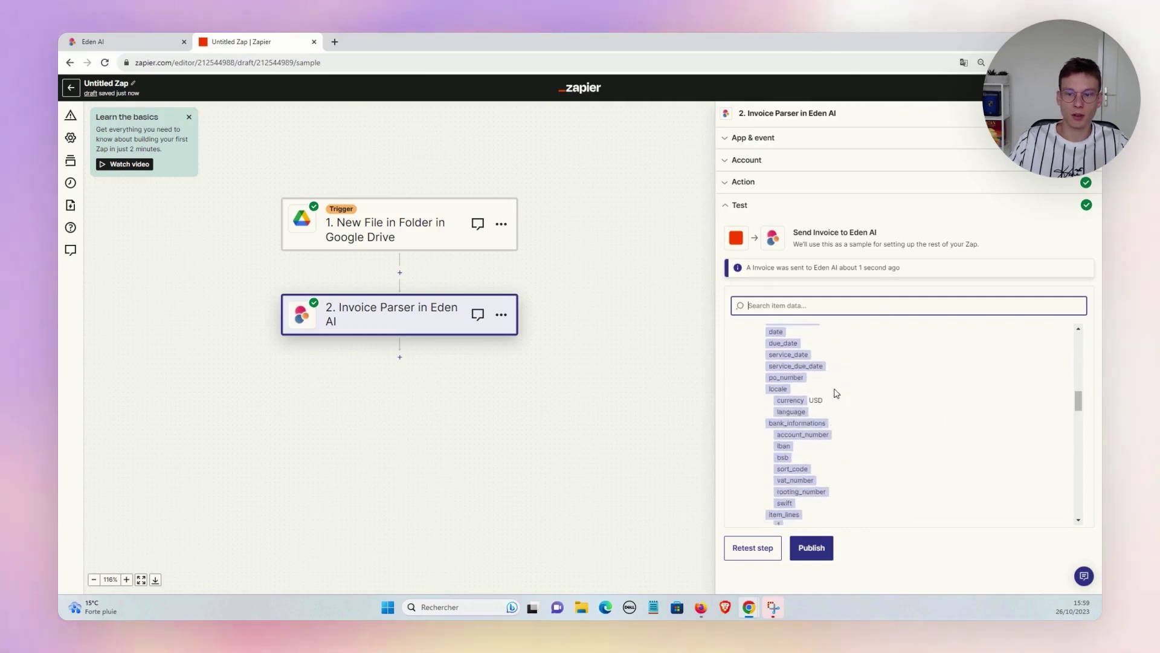
pyautogui.scroll(-3, 858, 392)
pyautogui.scroll(-2, 875, 414)
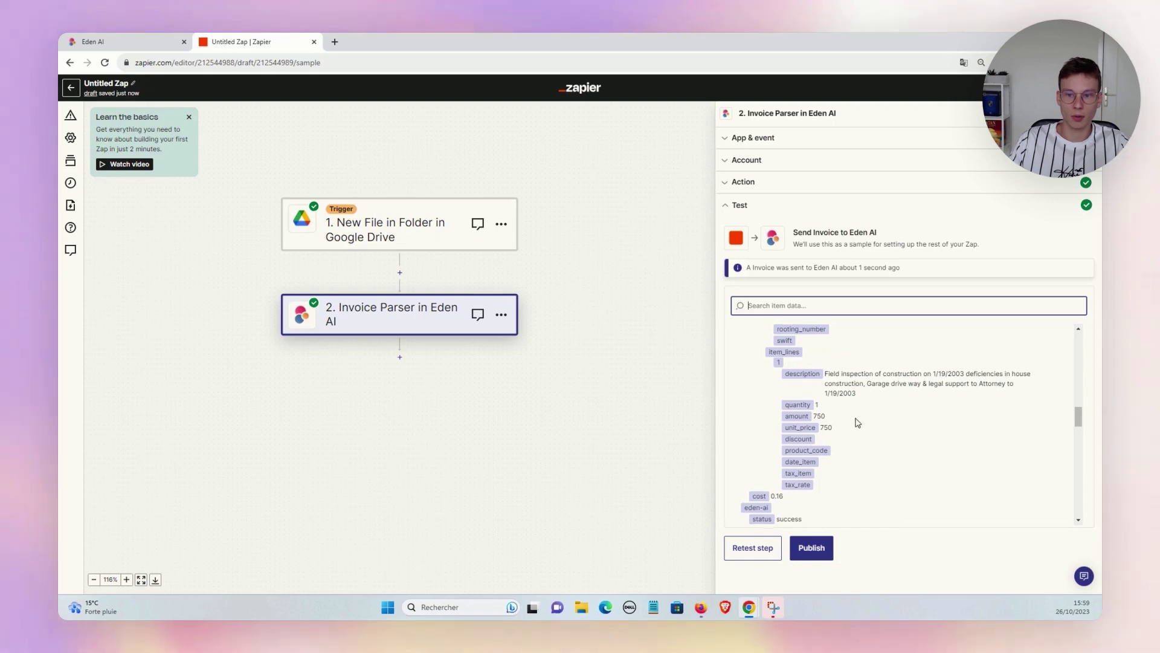
pyautogui.scroll(10, 849, 422)
pyautogui.scroll(-5, 854, 426)
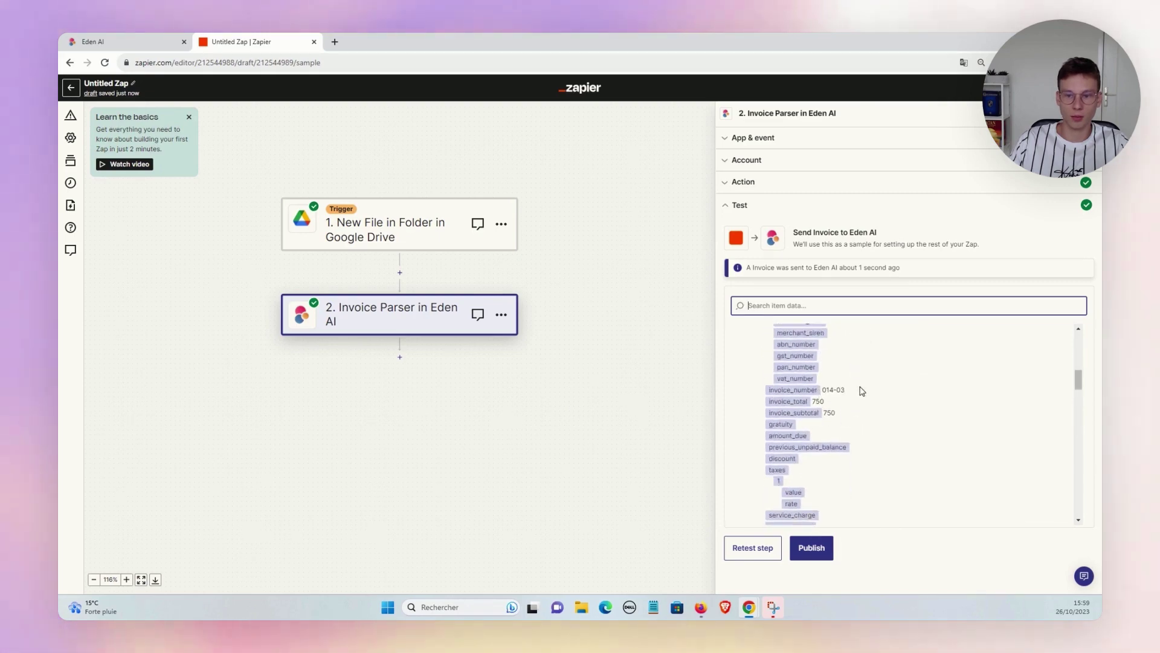
pyautogui.scroll(-2, 816, 411)
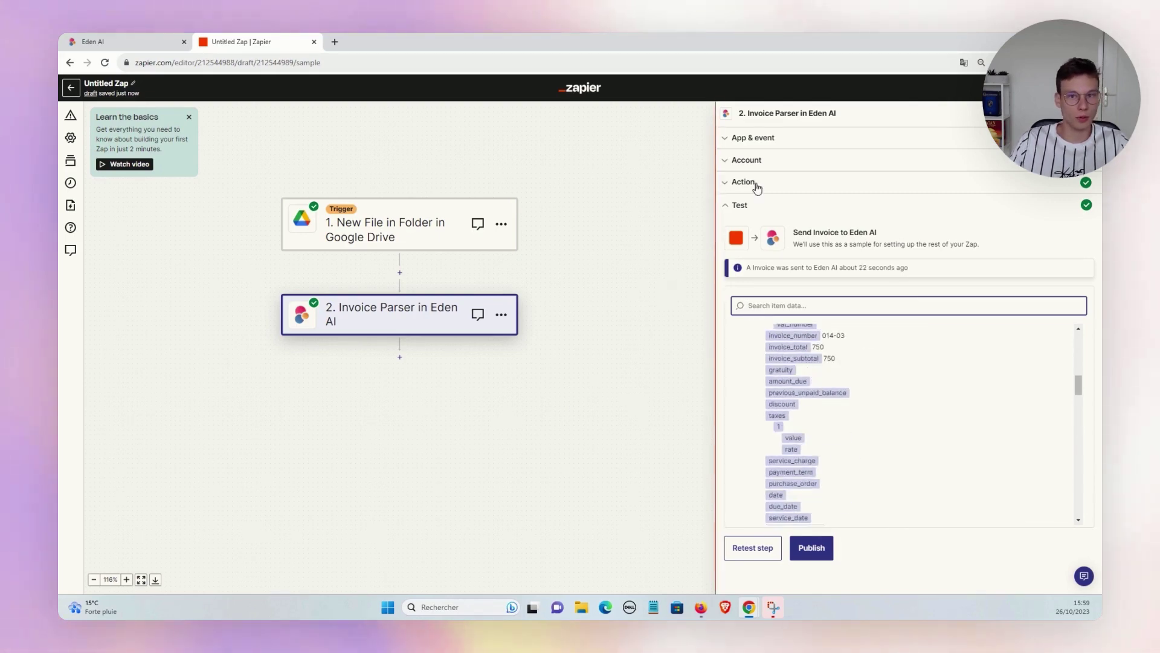
# Change the Eden AI step's event to Generate Text by searching 'gene'.
pyautogui.click(749, 138)
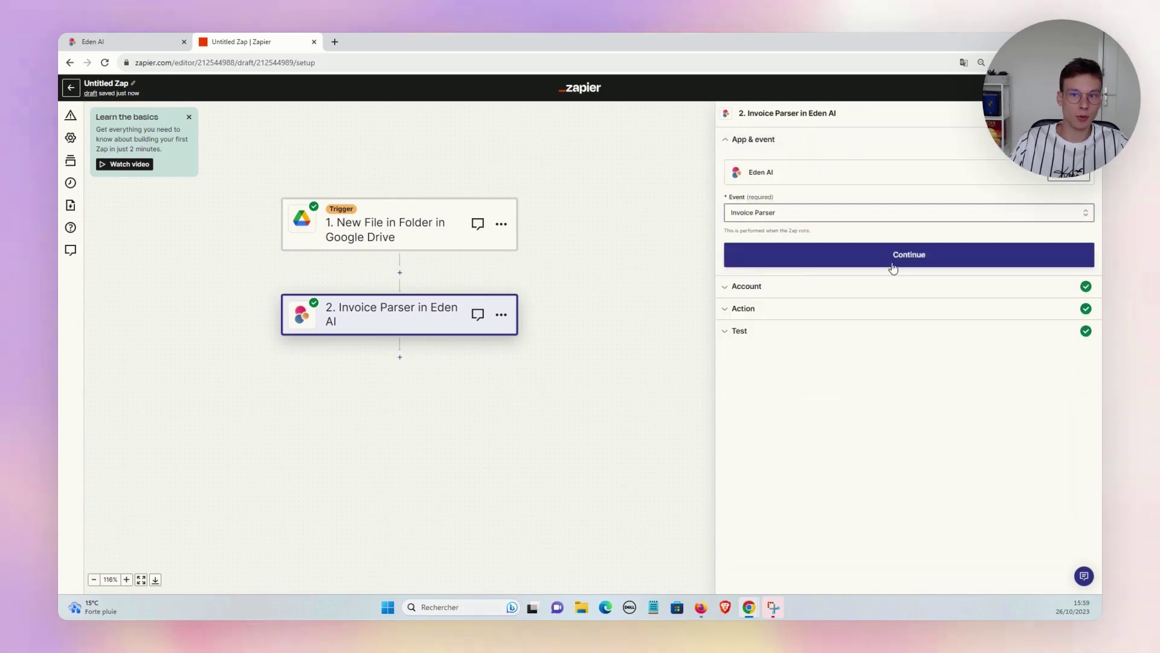
pyautogui.click(796, 214)
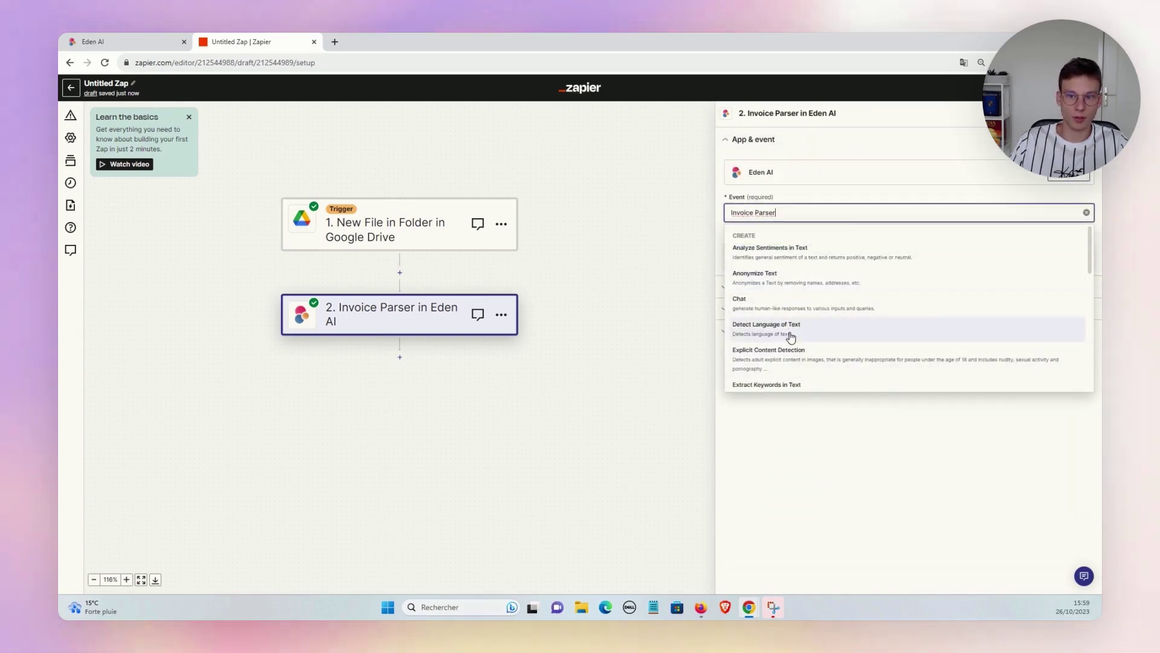
pyautogui.scroll(-3, 790, 334)
pyautogui.write('ge')
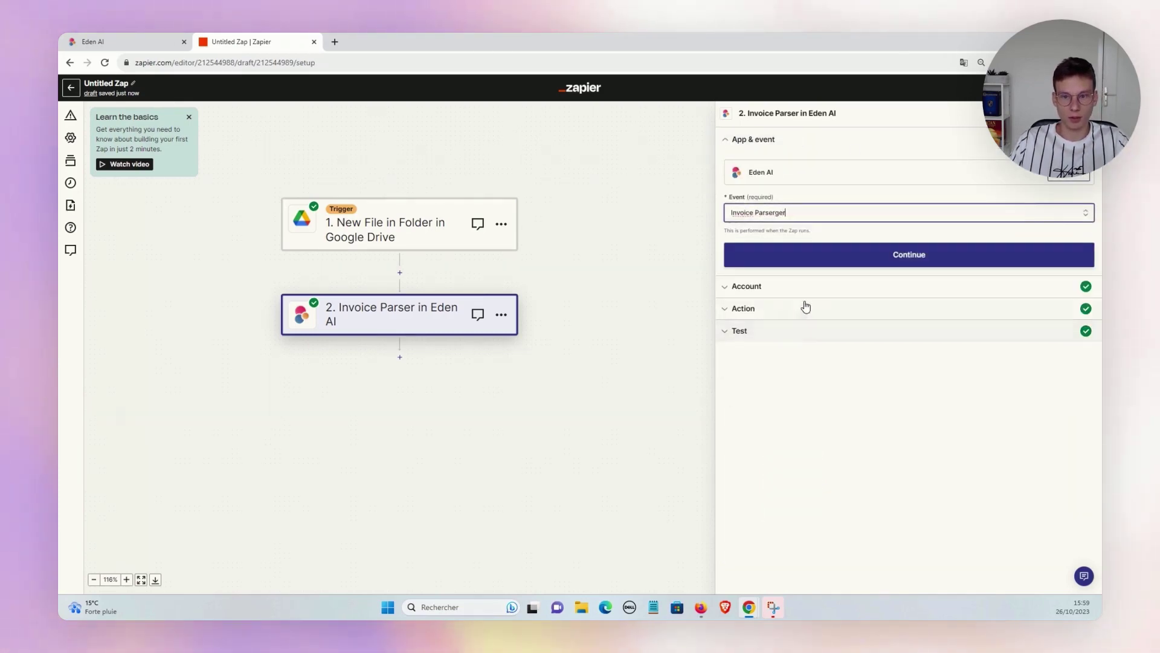
pyautogui.write('r')
pyautogui.hotkey('ctrl', 'a')
pyautogui.write('gere')
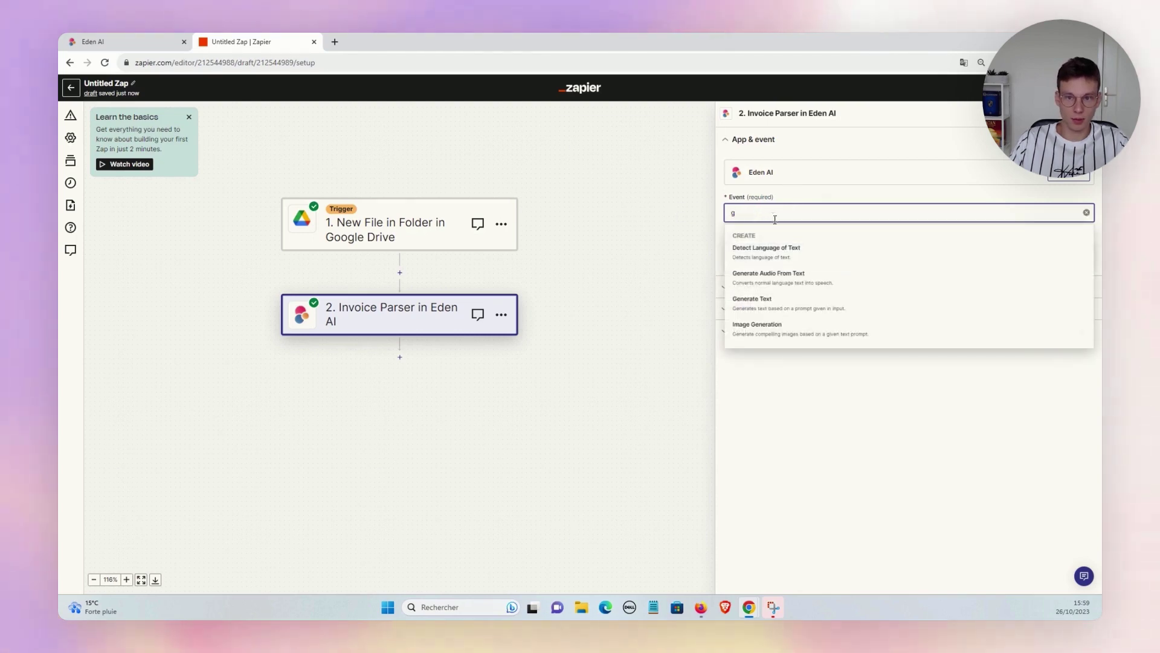
pyautogui.press('BackSpace')
pyautogui.press('BackSpace')
pyautogui.write('ne')
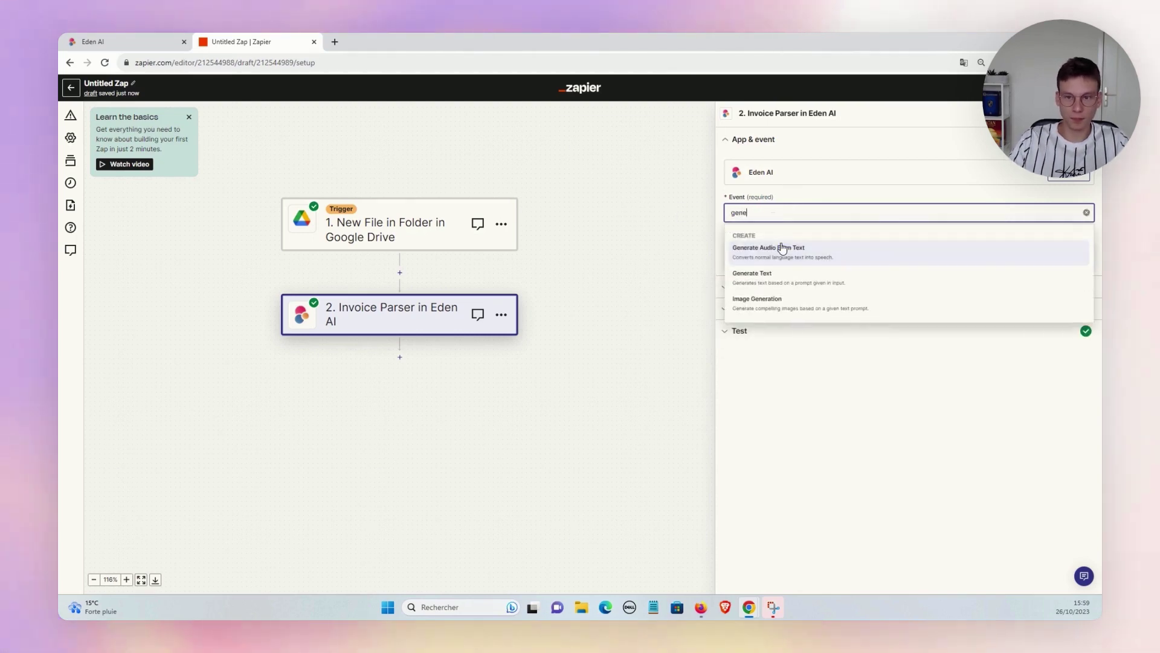
pyautogui.click(784, 277)
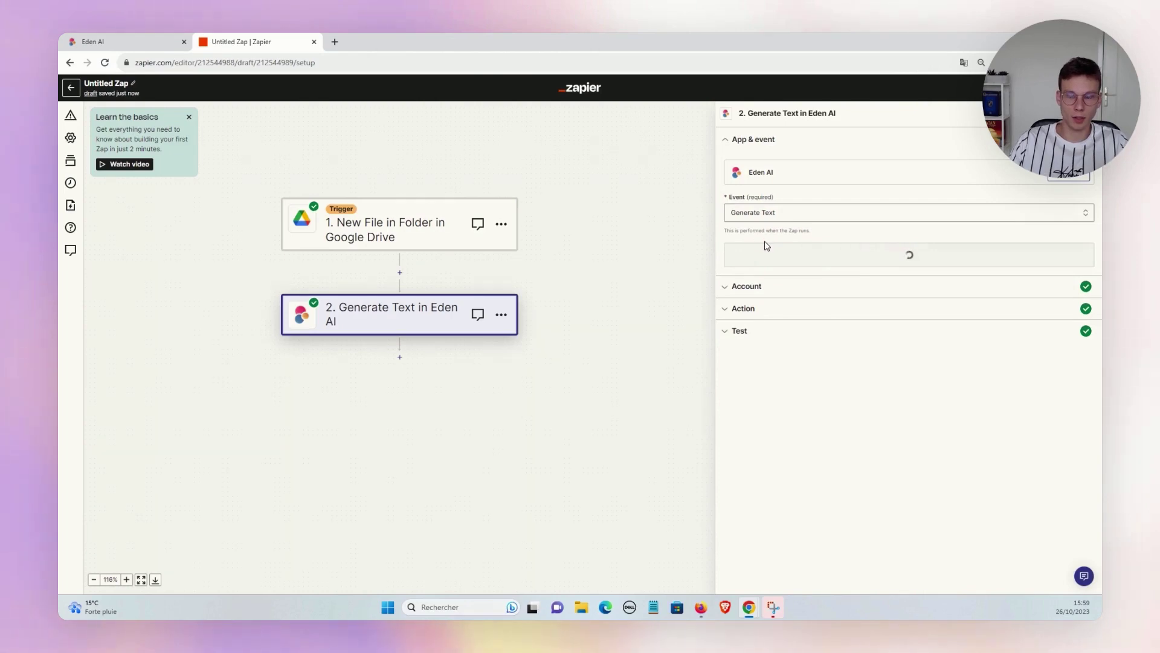
# Select cohere as the text-generation provider, leaving Temperature at 0.
pyautogui.click(729, 314)
pyautogui.click(771, 230)
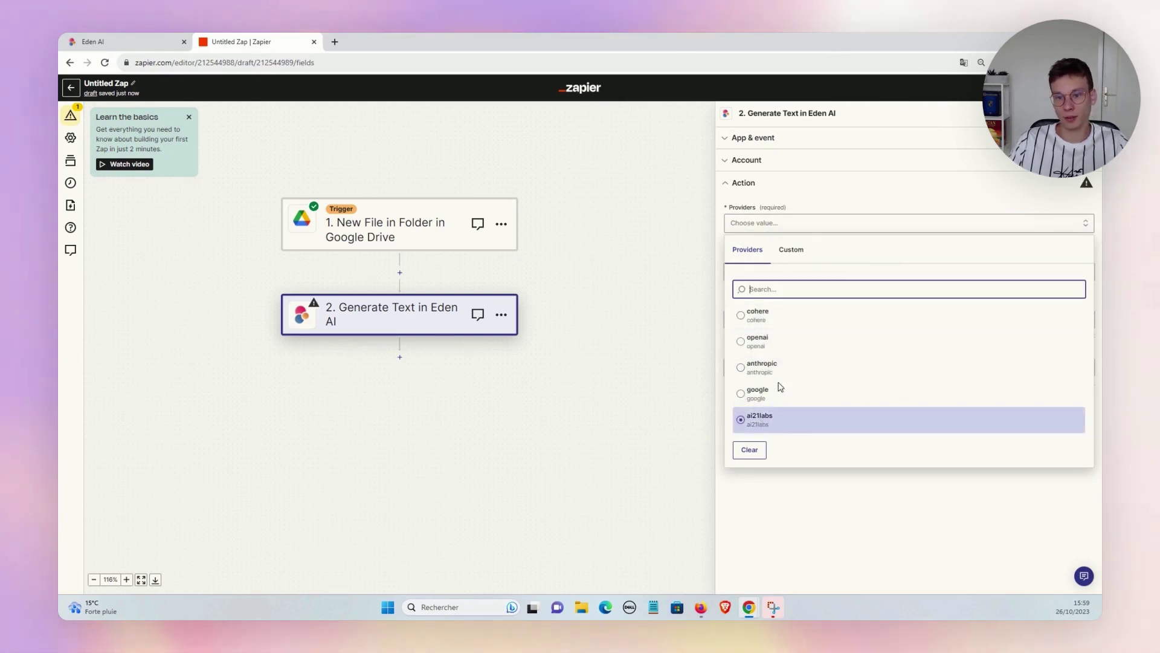
pyautogui.click(767, 314)
pyautogui.click(765, 272)
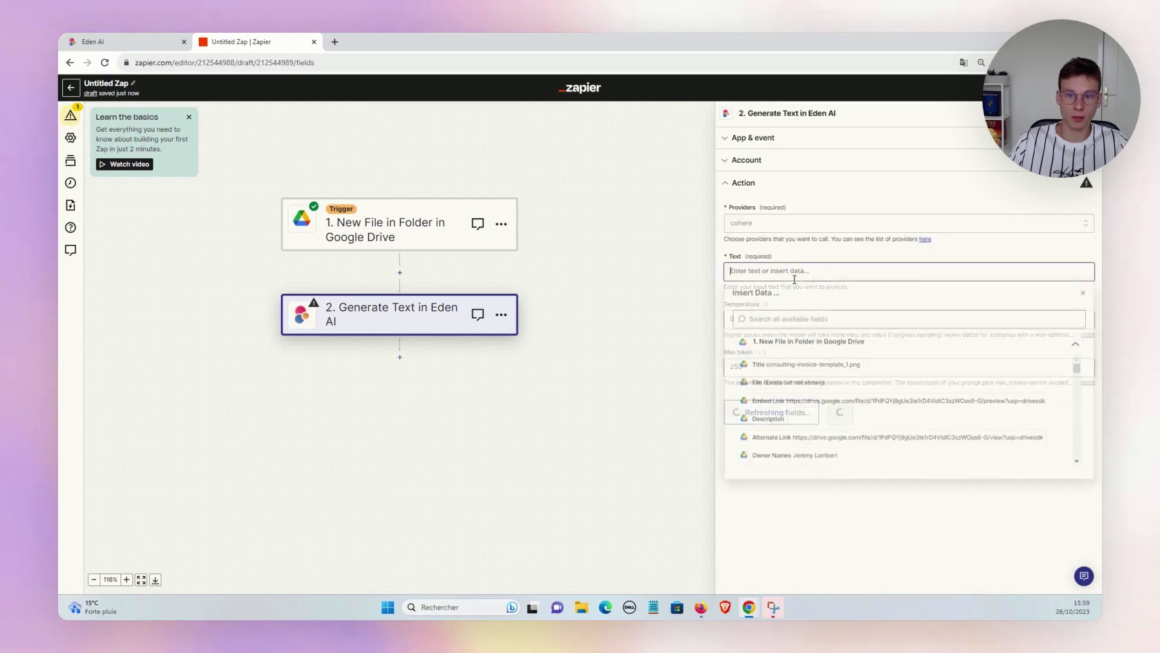
pyautogui.press('Escape')
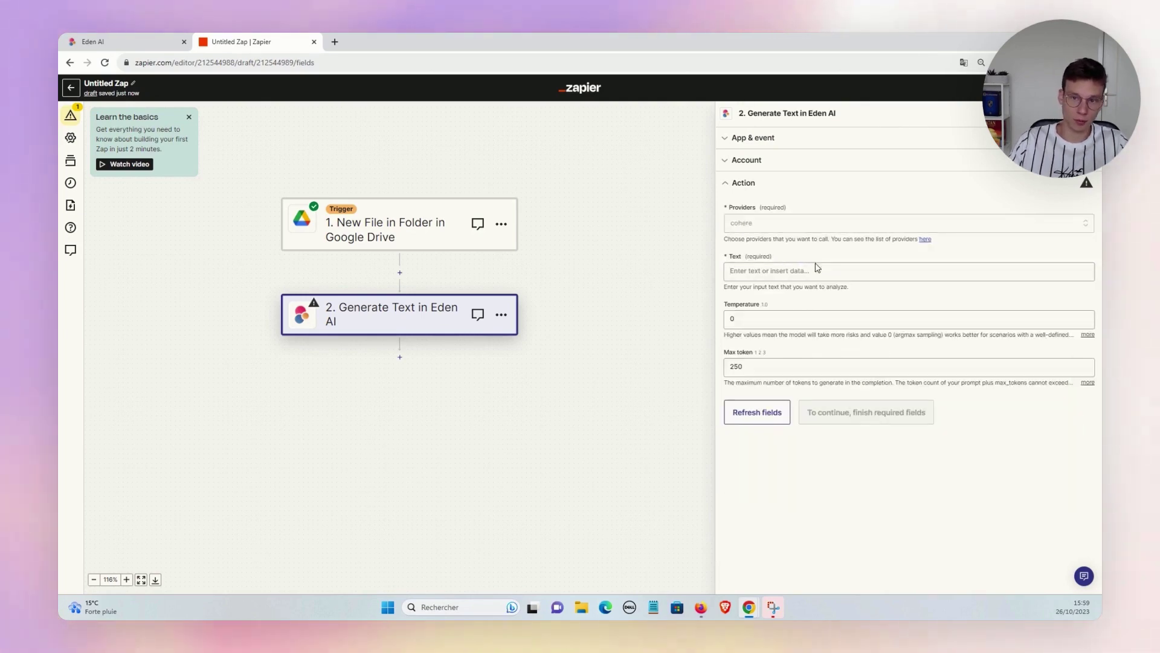
pyautogui.press('Escape')
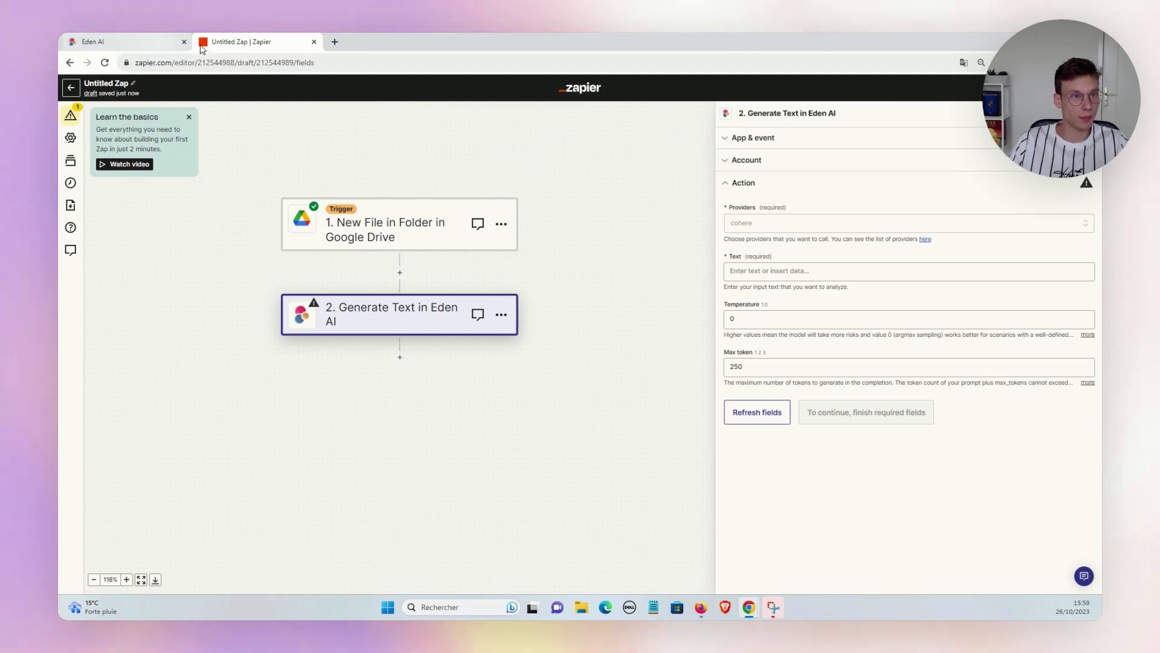
# Switch back to the Eden AI homepage and scroll through its technology cards.
pyautogui.click(117, 44)
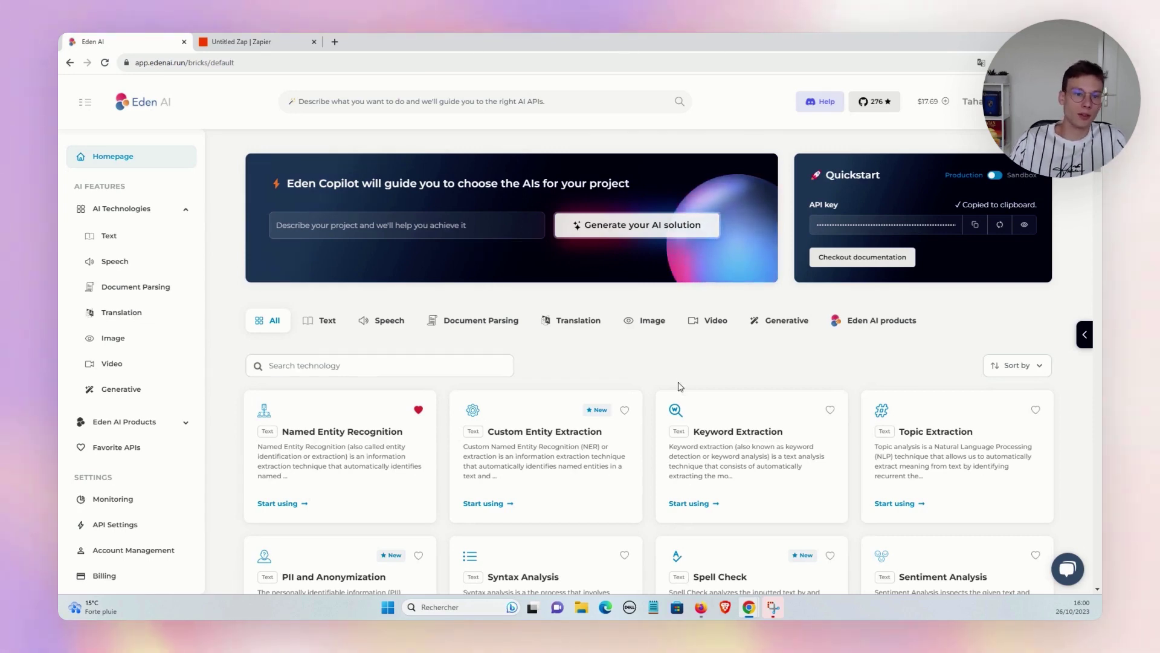
pyautogui.scroll(-5, 678, 387)
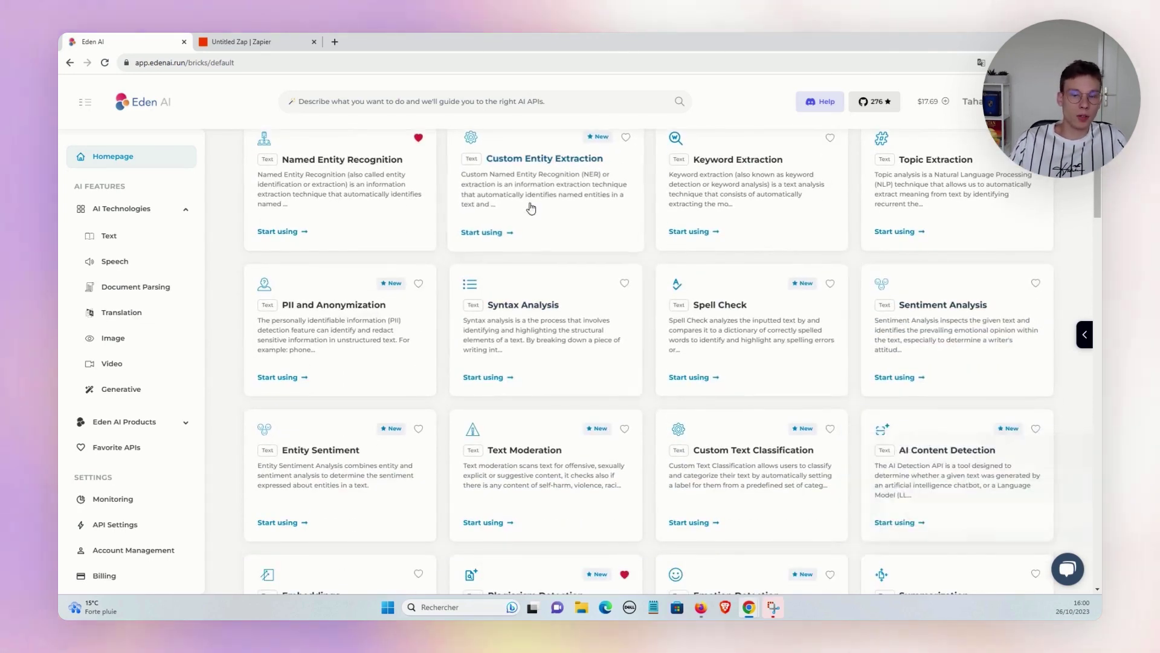
pyautogui.scroll(3, 562, 209)
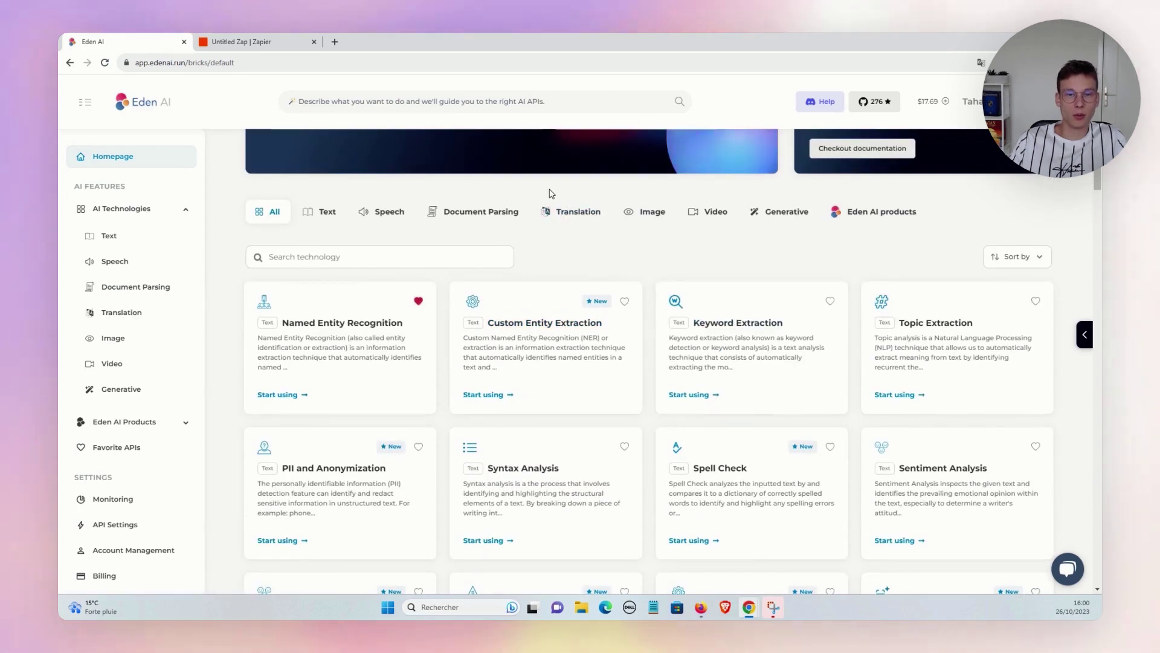